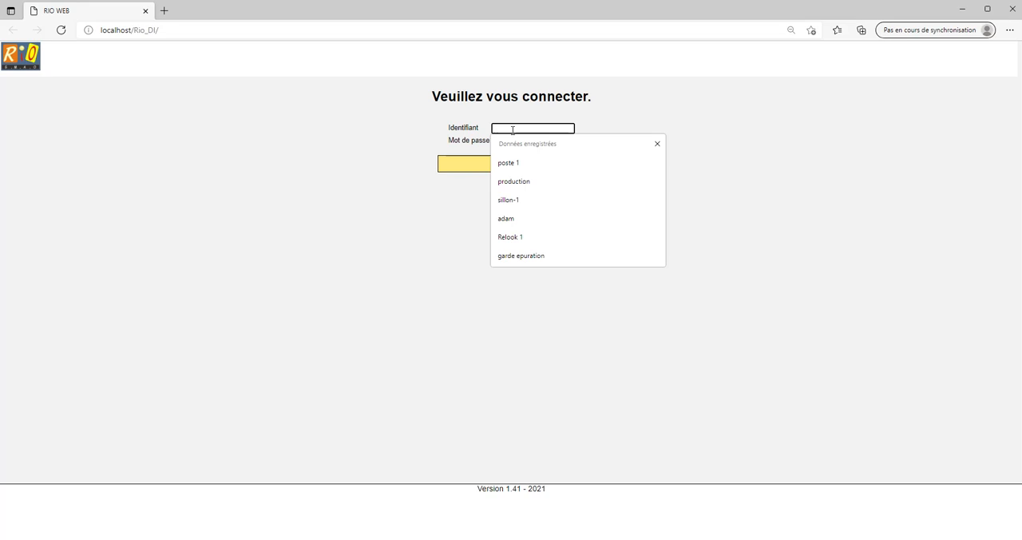
# Log in with the identifier sillon-1 and display all intervention requests instead of only this account's own.
pyautogui.click(509, 200)
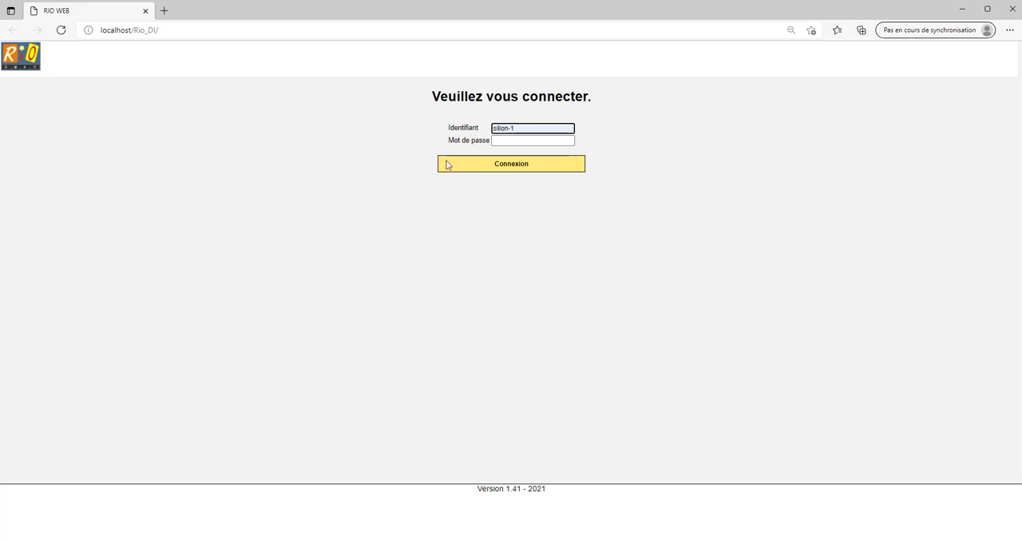
pyautogui.click(505, 168)
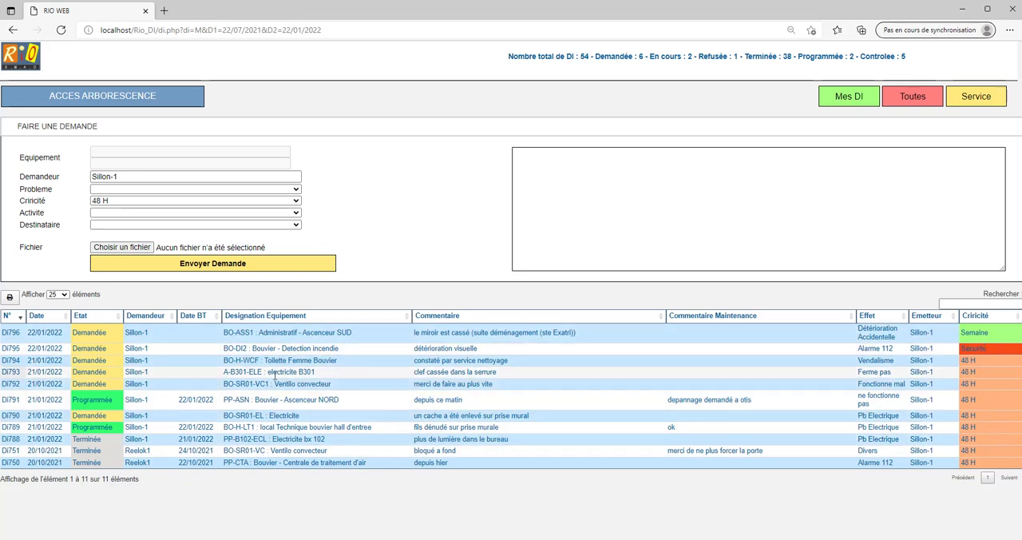
pyautogui.click(154, 336)
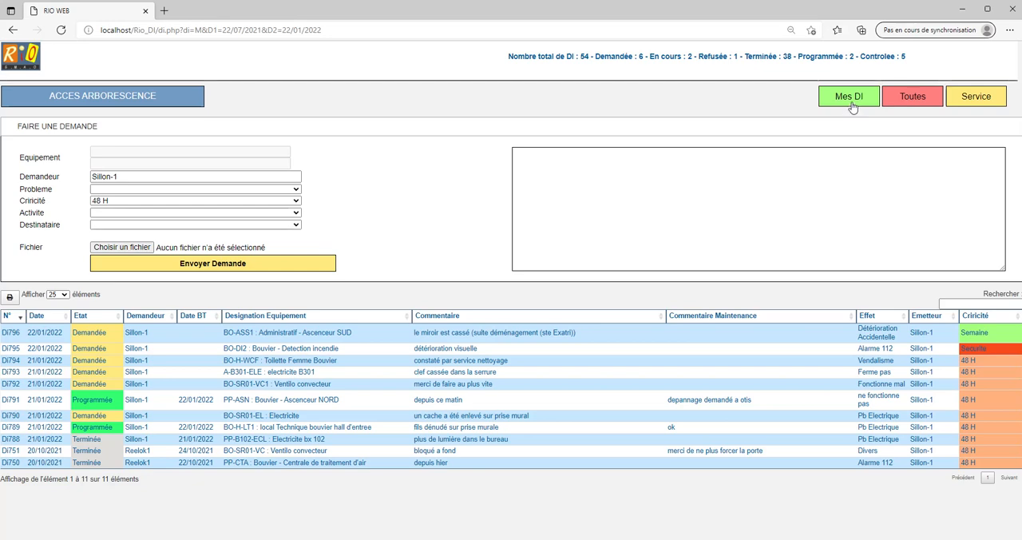
pyautogui.click(918, 106)
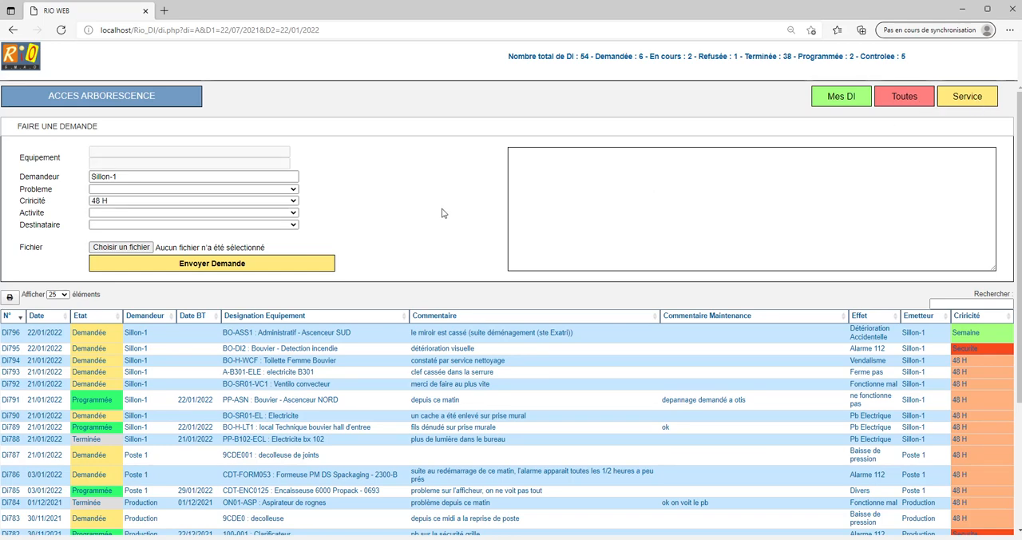
# Choose PP-B102-ECL (Electricite bx 102) under Batiment Mercure, Etage 1, Bureau 102 as the equipment for the new request.
pyautogui.click(115, 96)
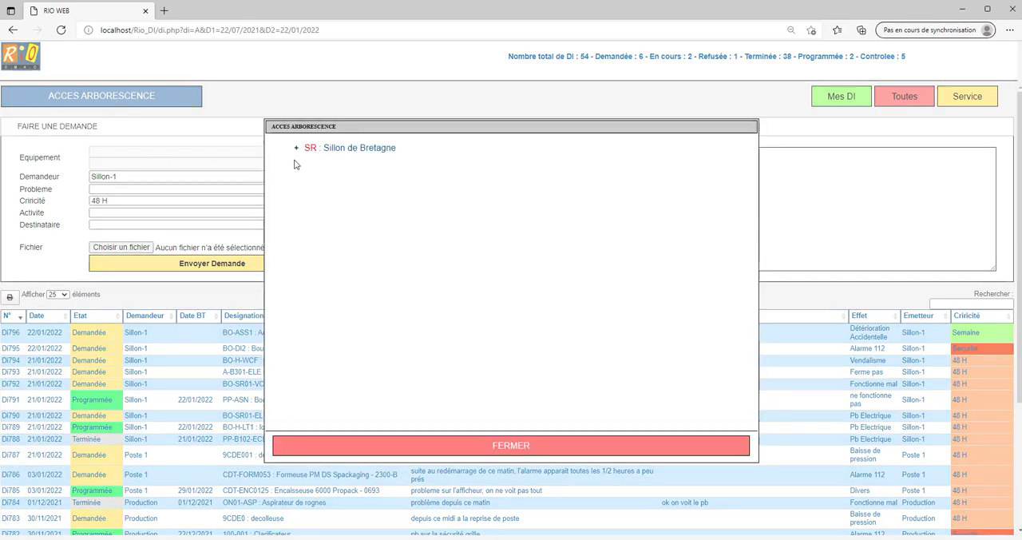
pyautogui.click(296, 150)
pyautogui.click(316, 175)
pyautogui.click(334, 189)
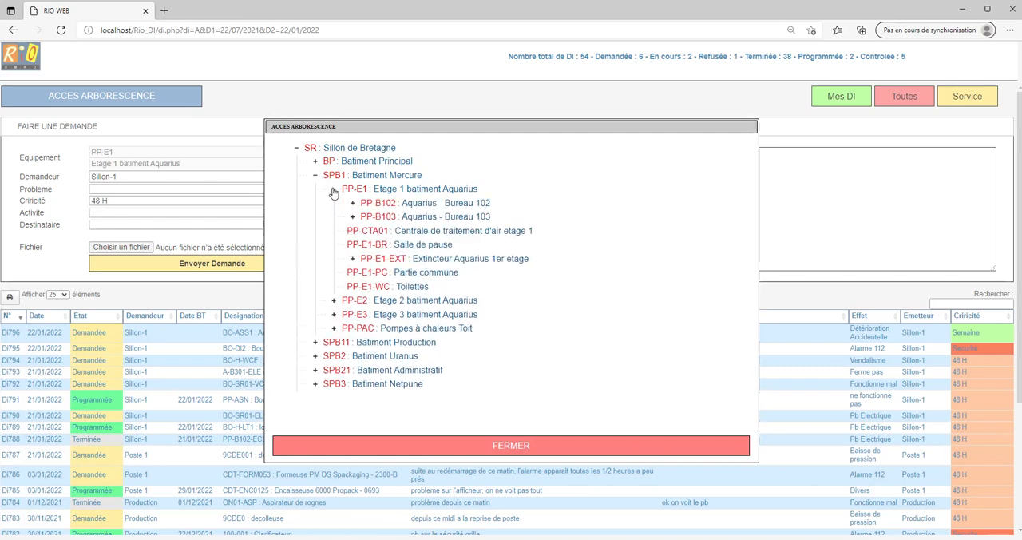
pyautogui.click(353, 204)
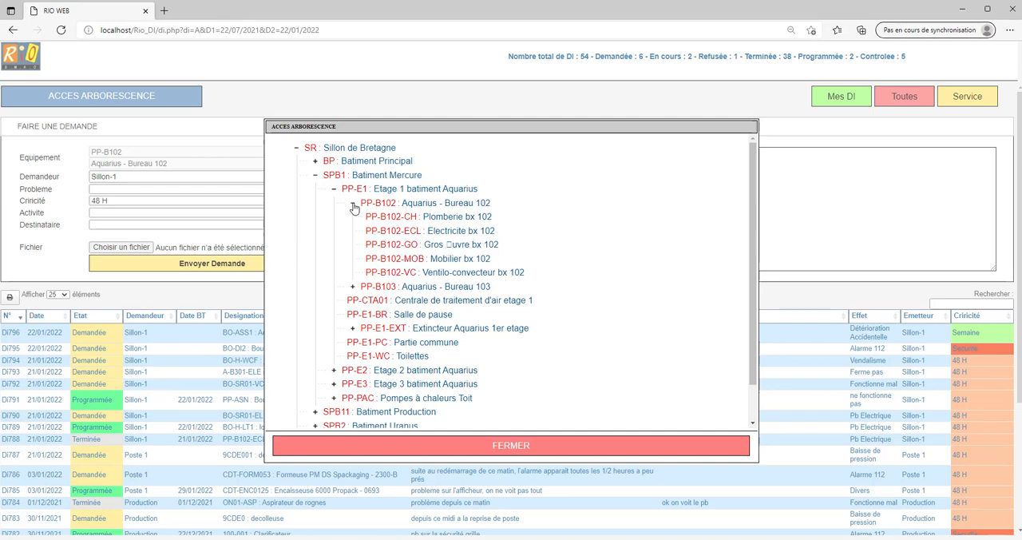
pyautogui.click(422, 234)
pyautogui.click(512, 445)
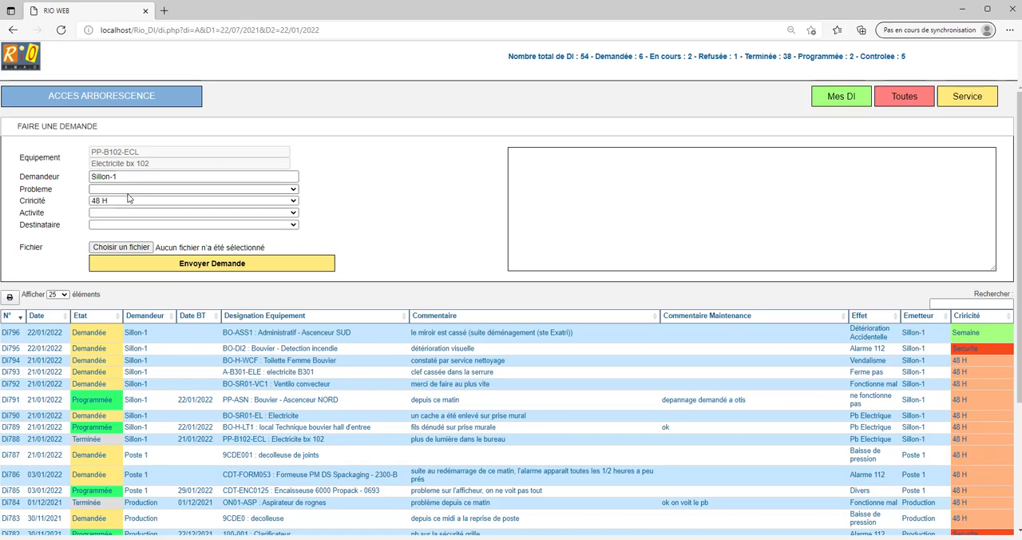
# Set the request's problem to Elcairage manquant /Déficient, its criticality to Journée and its activity to Depannage.
pyautogui.click(128, 191)
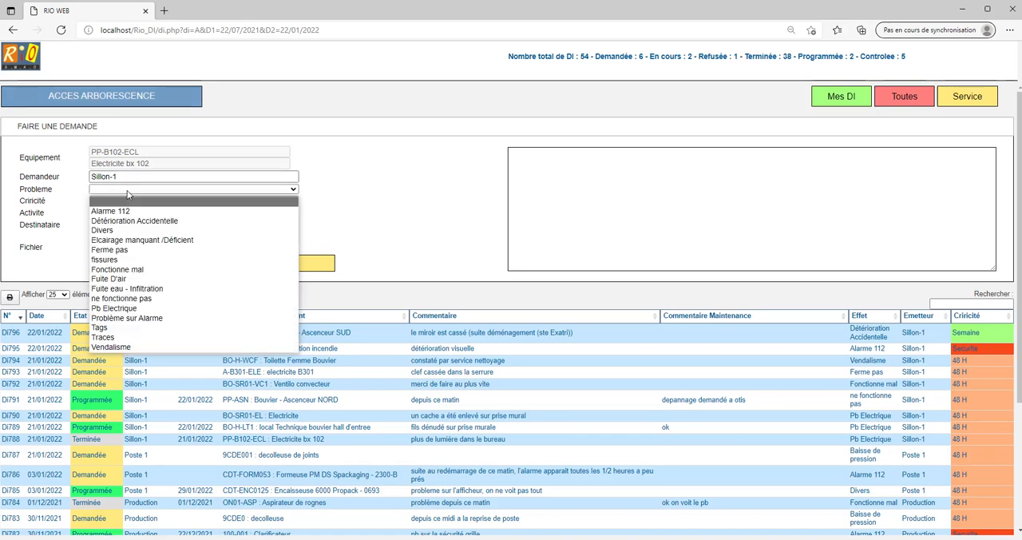
pyautogui.click(133, 239)
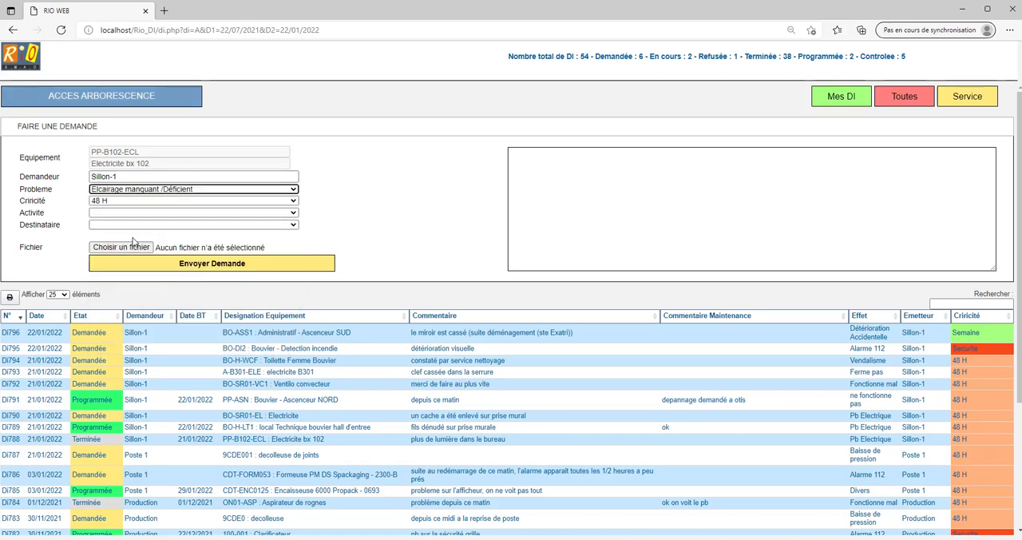
pyautogui.click(109, 205)
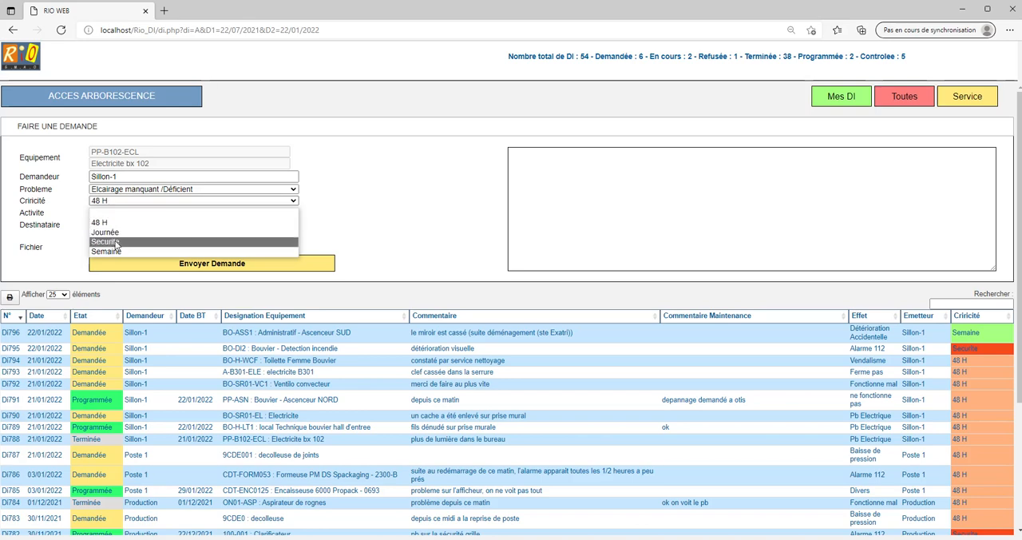
pyautogui.click(115, 232)
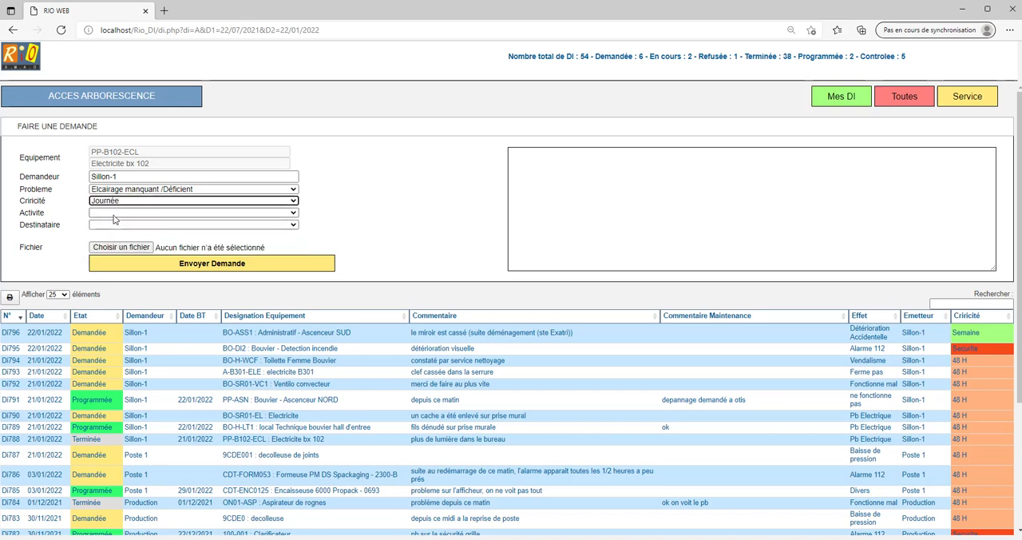
pyautogui.click(115, 213)
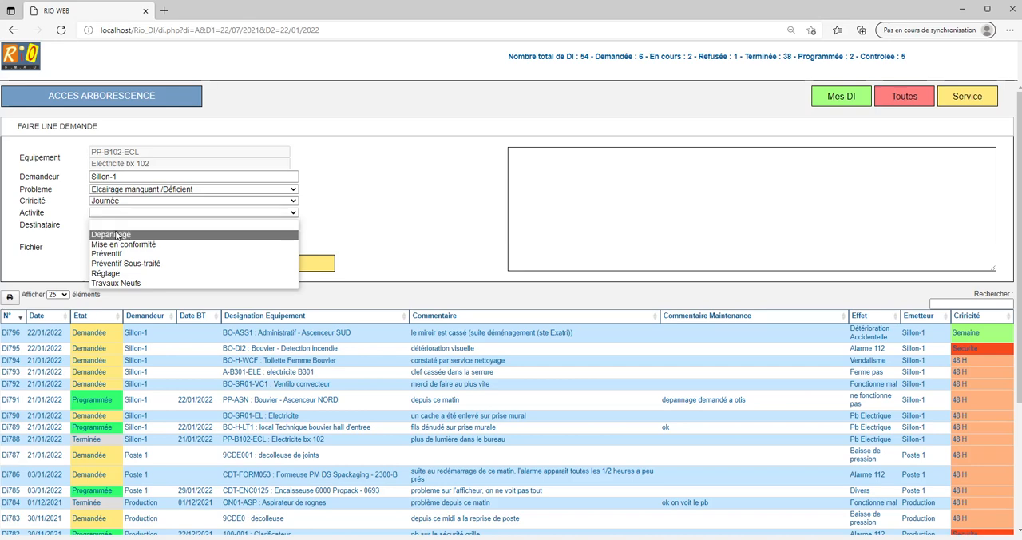
pyautogui.click(116, 233)
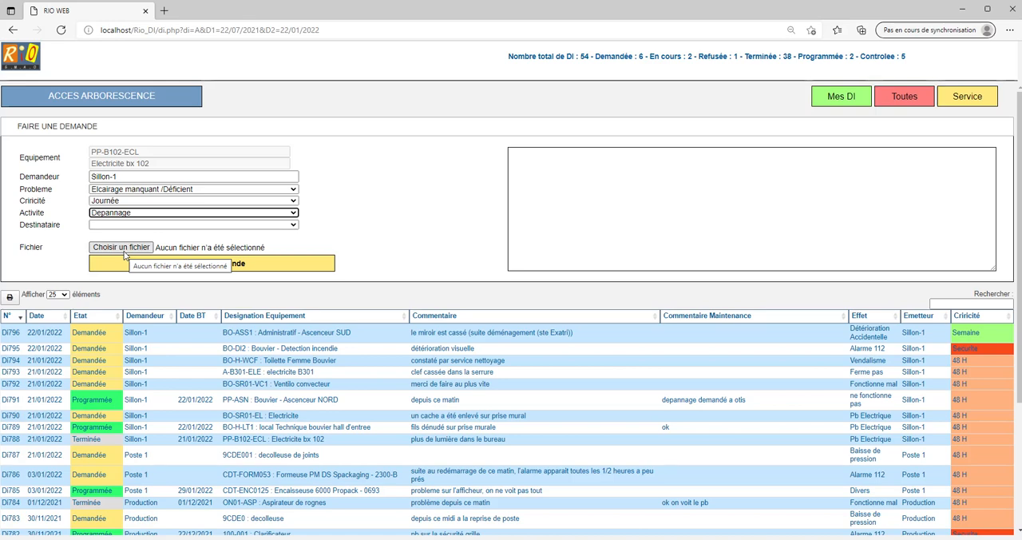
# Enter the comment "plus d'éclairage dans la pièce" and submit the intervention request.
pyautogui.click(554, 158)
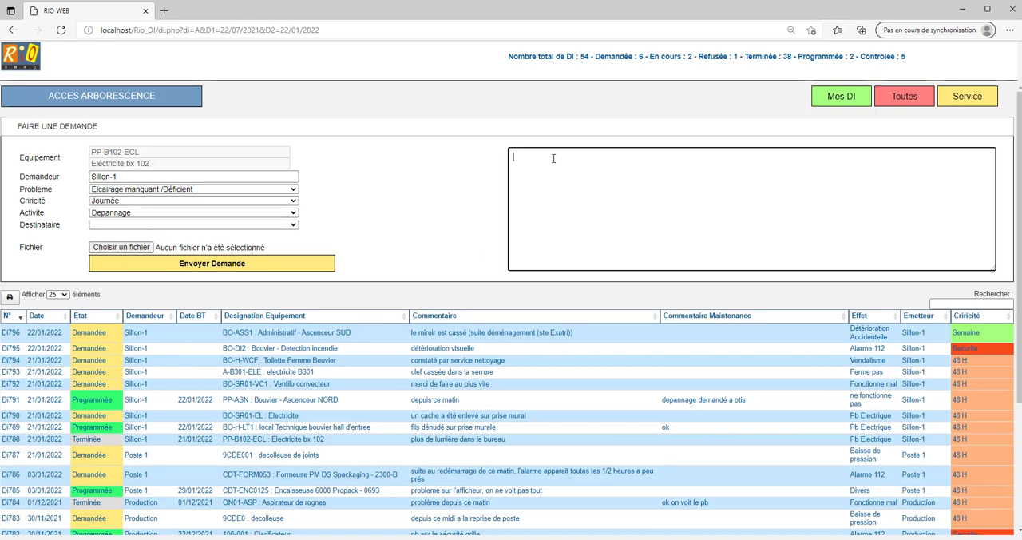
pyautogui.write("plus d'éclairage dans la pièce")
pyautogui.click(213, 266)
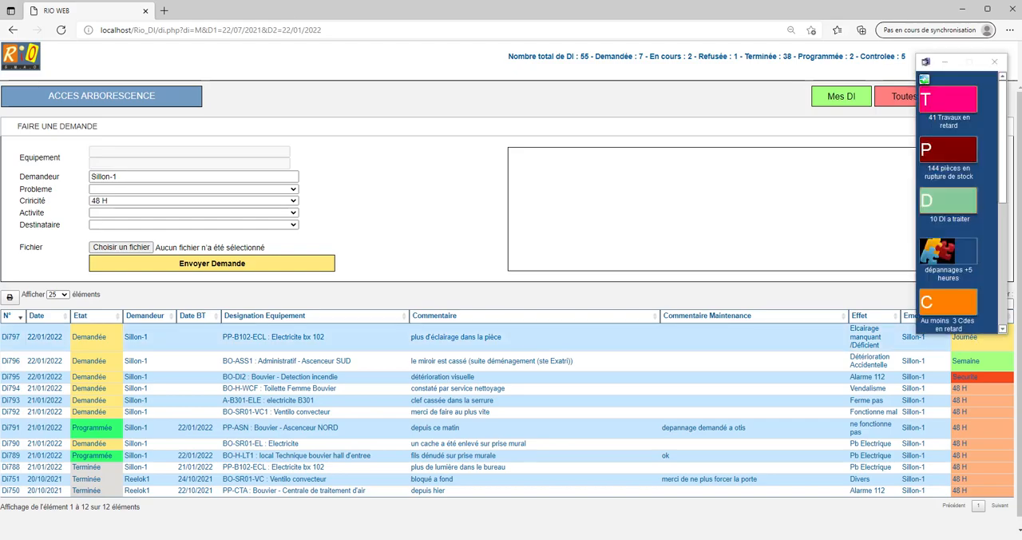
# Switch to Rio GMAO and open the list of intervention requests awaiting treatment.
pyautogui.moveTo(1021, 99); pyautogui.dragTo(332, 10)
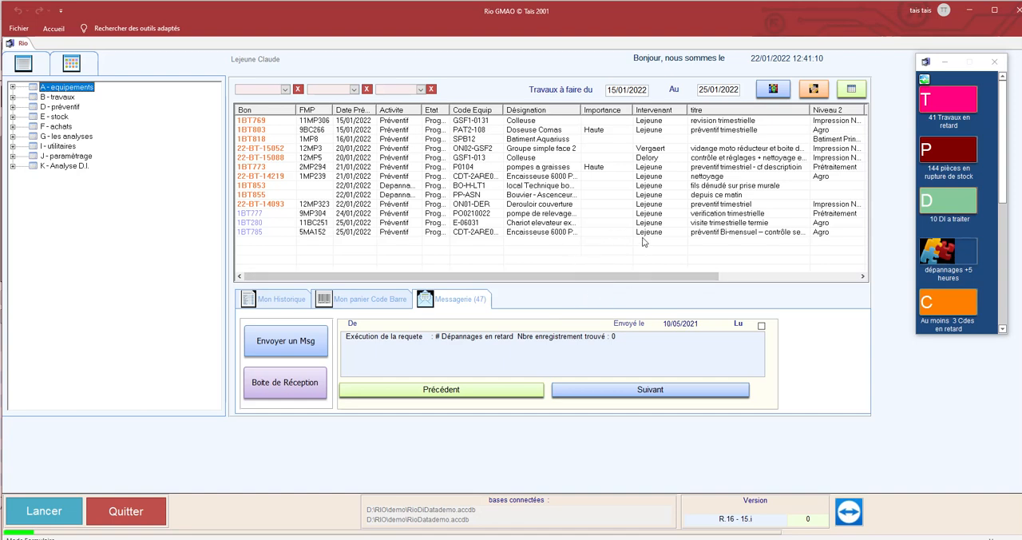
pyautogui.moveTo(929, 73); pyautogui.dragTo(900, 74)
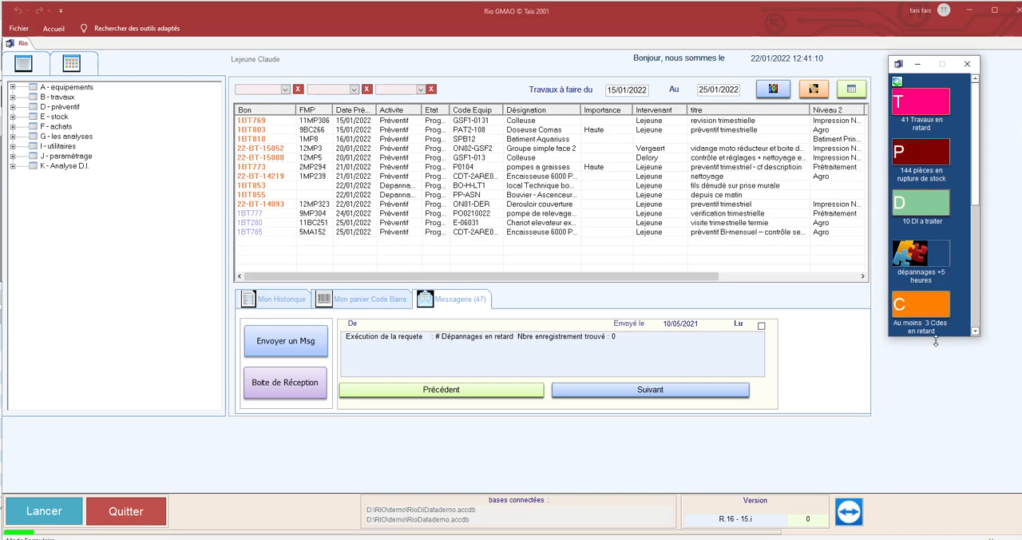
pyautogui.click(932, 210)
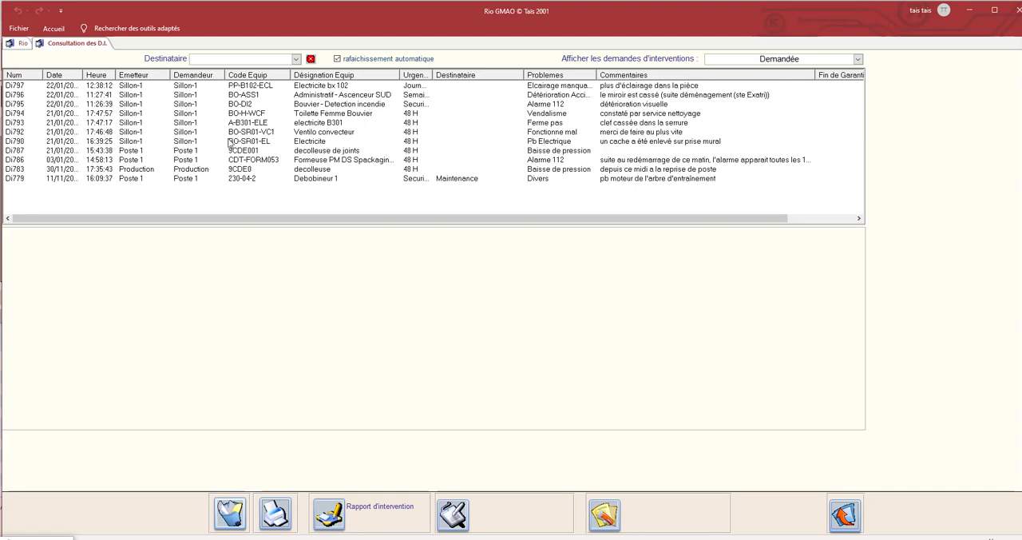
# Create a new work order from request Di792, planned for 30/01/2022.
pyautogui.click(22, 134)
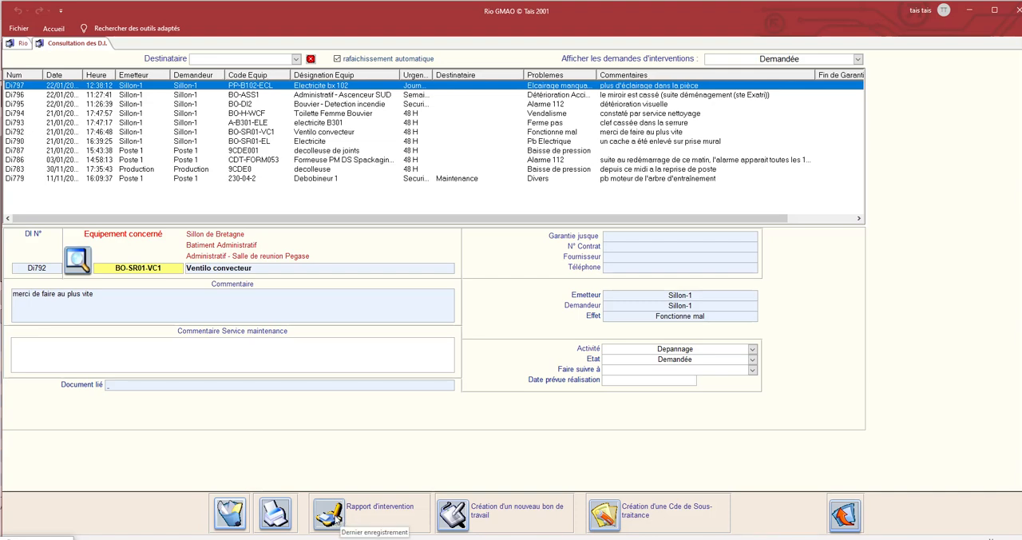
pyautogui.click(453, 514)
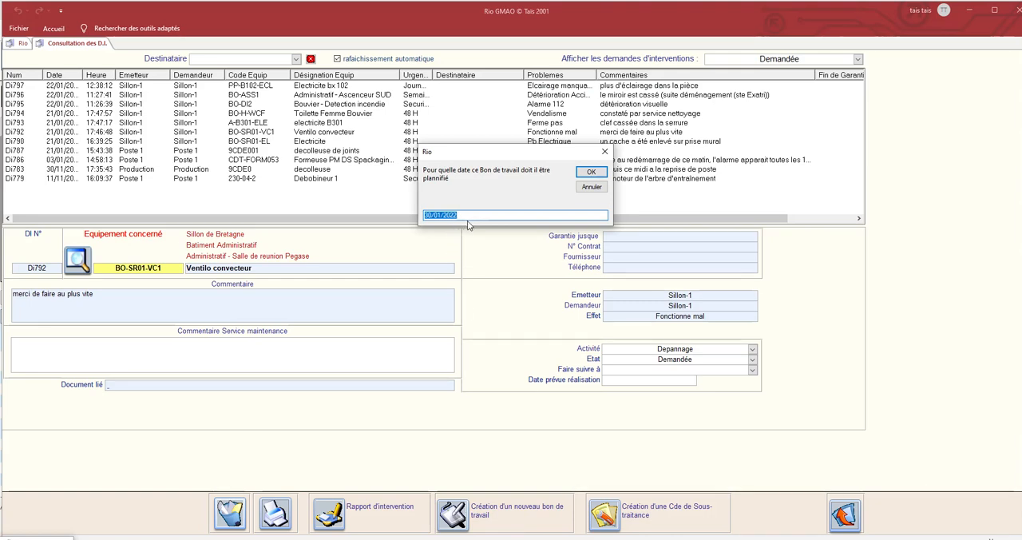
pyautogui.click(585, 172)
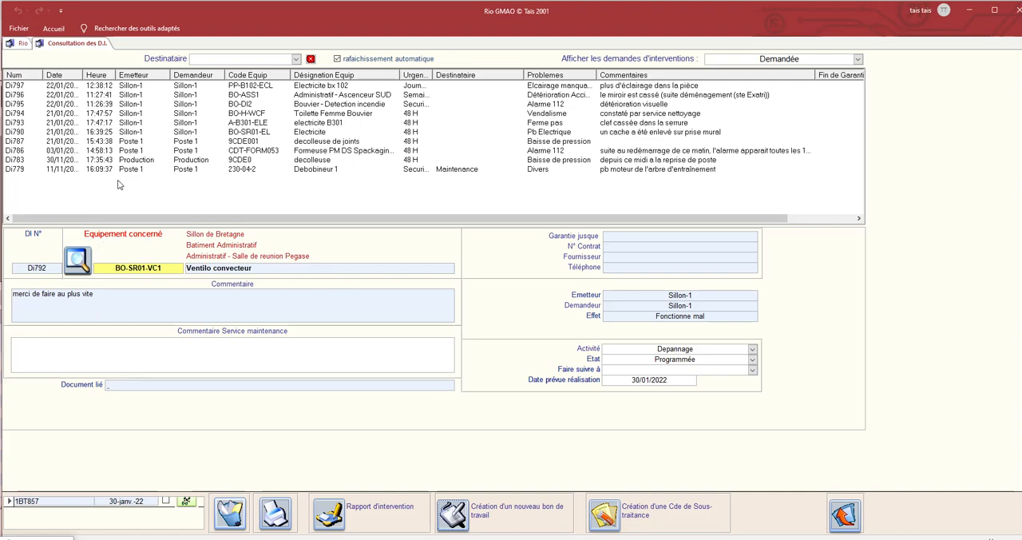
# Open request Di794 and enter the maintenance service comment "aucun pb constaté.merci".
pyautogui.click(16, 114)
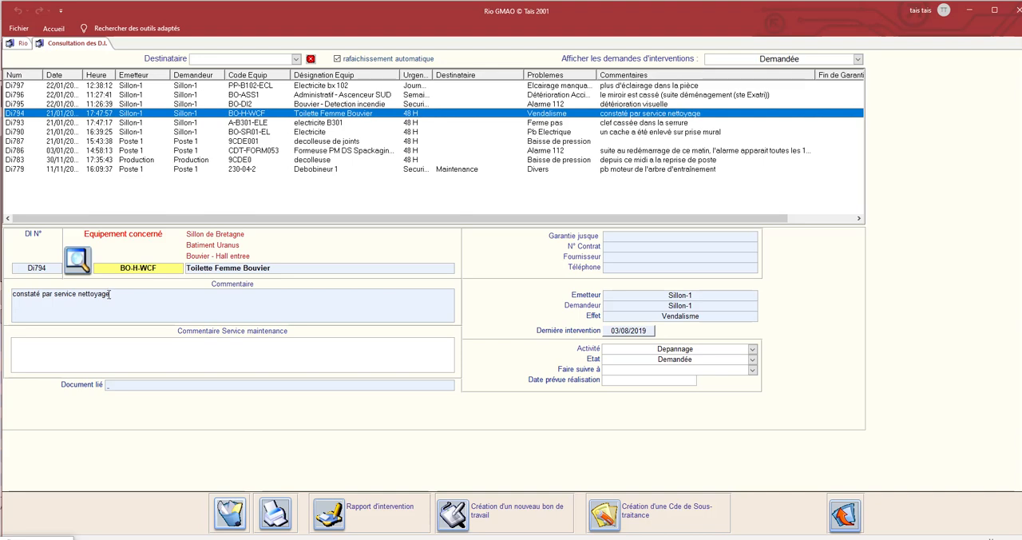
pyautogui.click(71, 342)
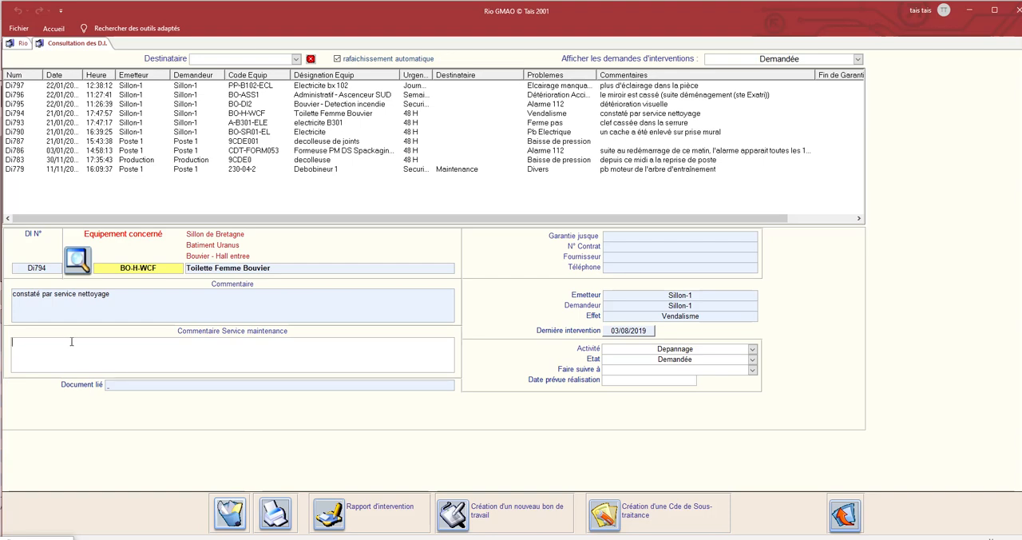
pyautogui.write('aucun pb constaté,merc')
# Set the state of request Di794 to Terminée.
pyautogui.click(634, 359)
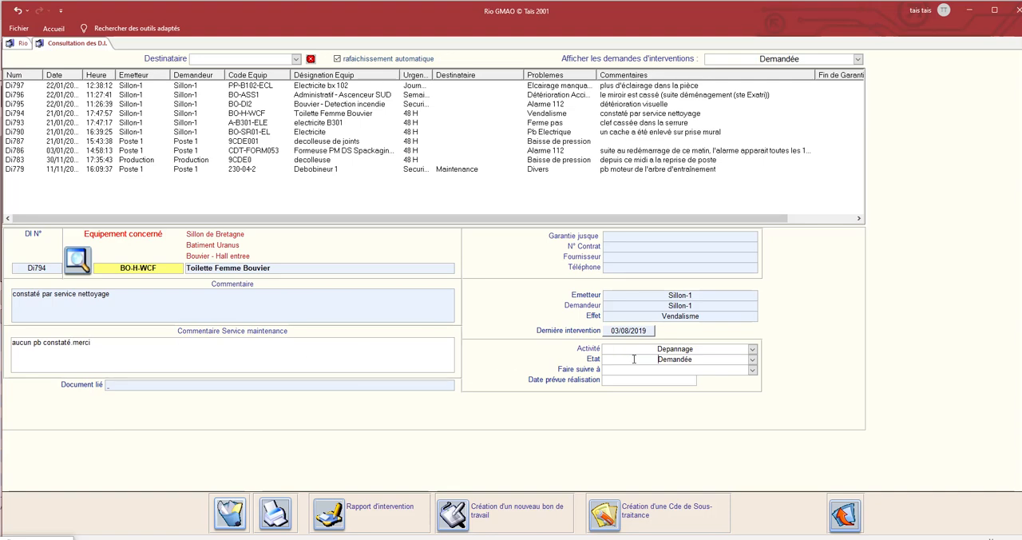
pyautogui.click(752, 360)
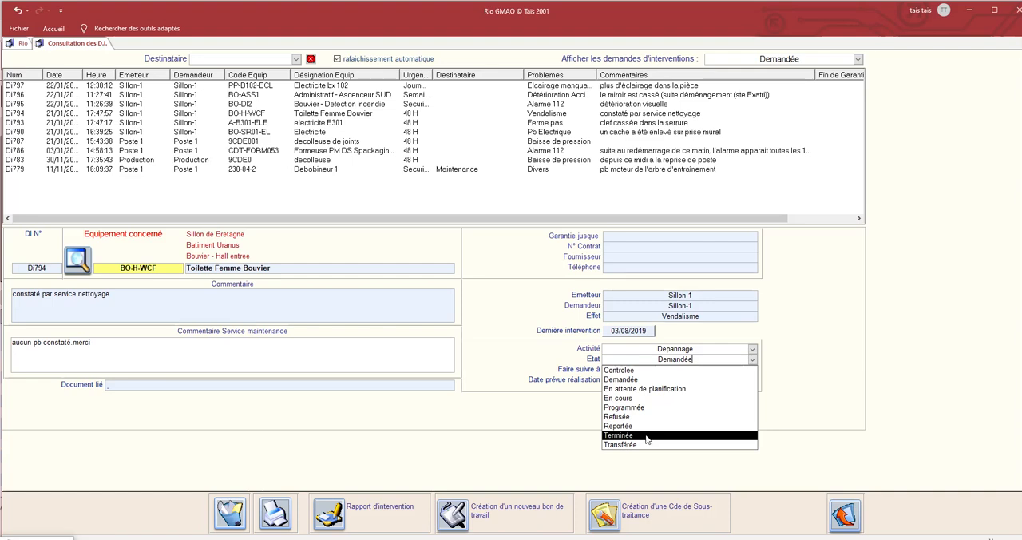
pyautogui.click(645, 436)
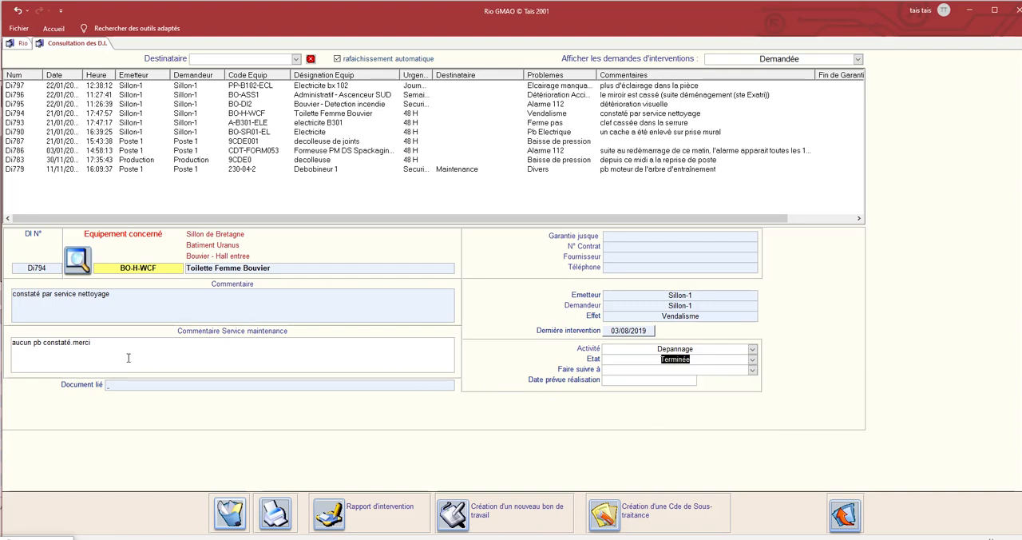
pyautogui.click(102, 346)
pyautogui.moveTo(92, 344); pyautogui.dragTo(3, 351)
# Open request Di790, view its linked photo FilsDenud.jpg and close the image.
pyautogui.click(135, 150)
pyautogui.click(130, 142)
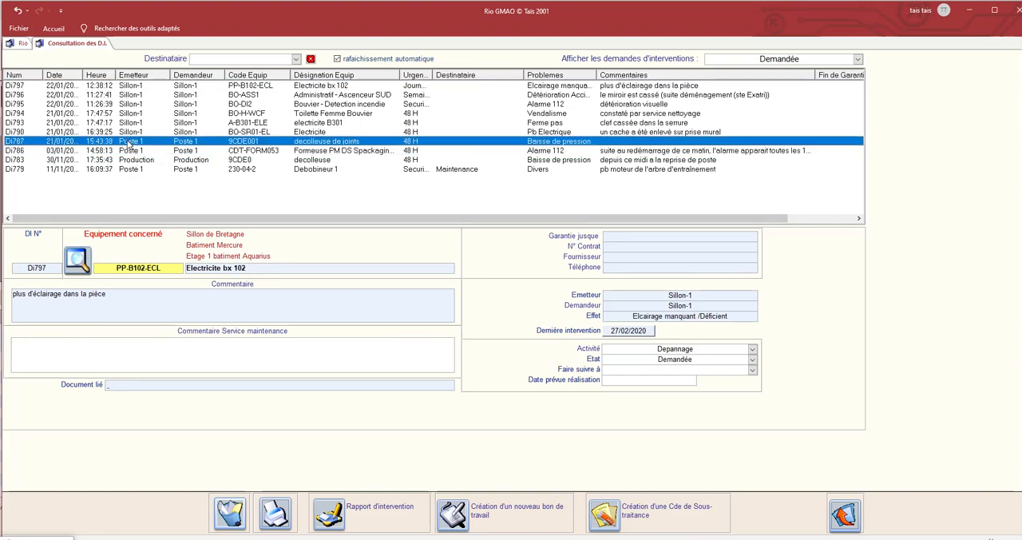
pyautogui.click(128, 133)
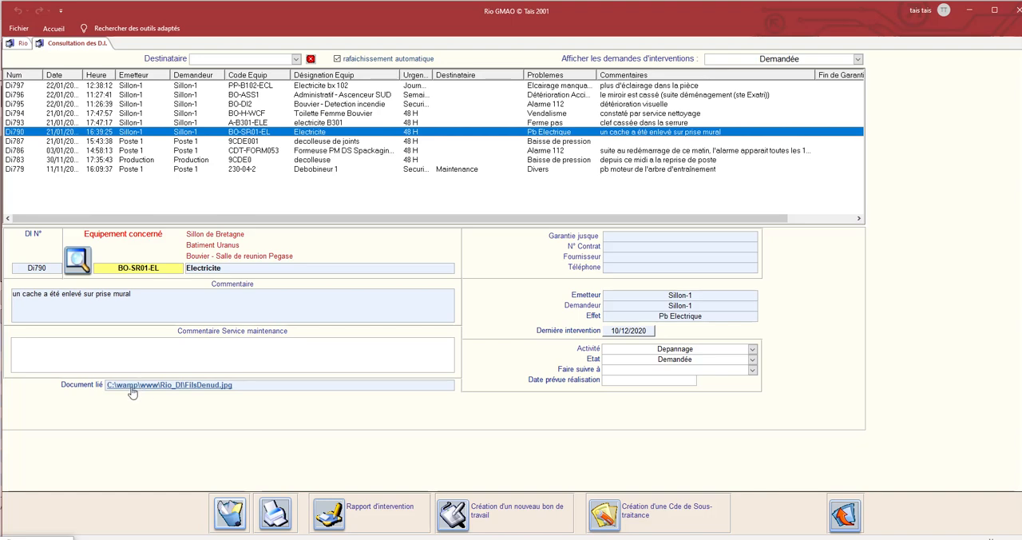
pyautogui.click(190, 387)
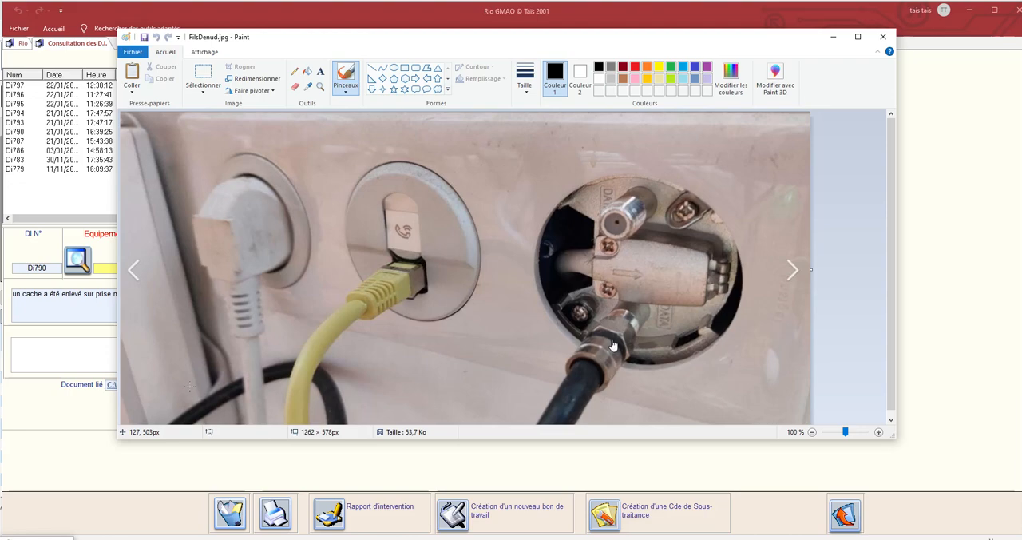
pyautogui.click(883, 36)
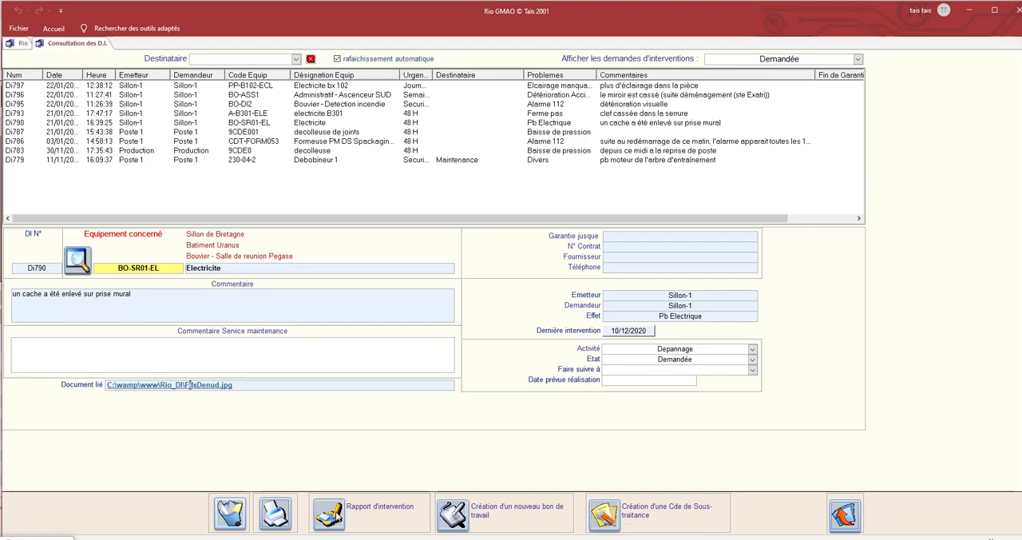
# Create an intervention report for request Di790.
pyautogui.click(337, 517)
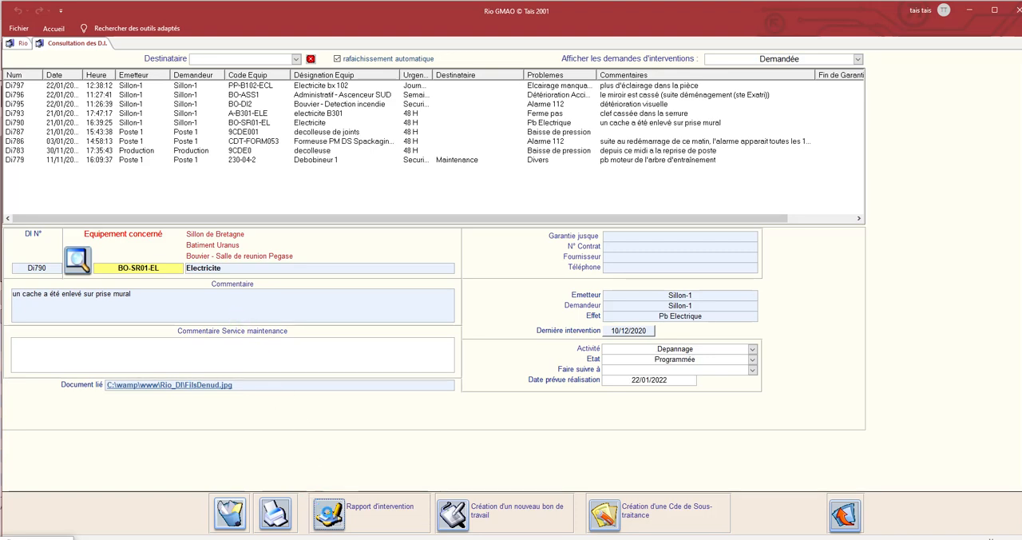
pyautogui.click(330, 511)
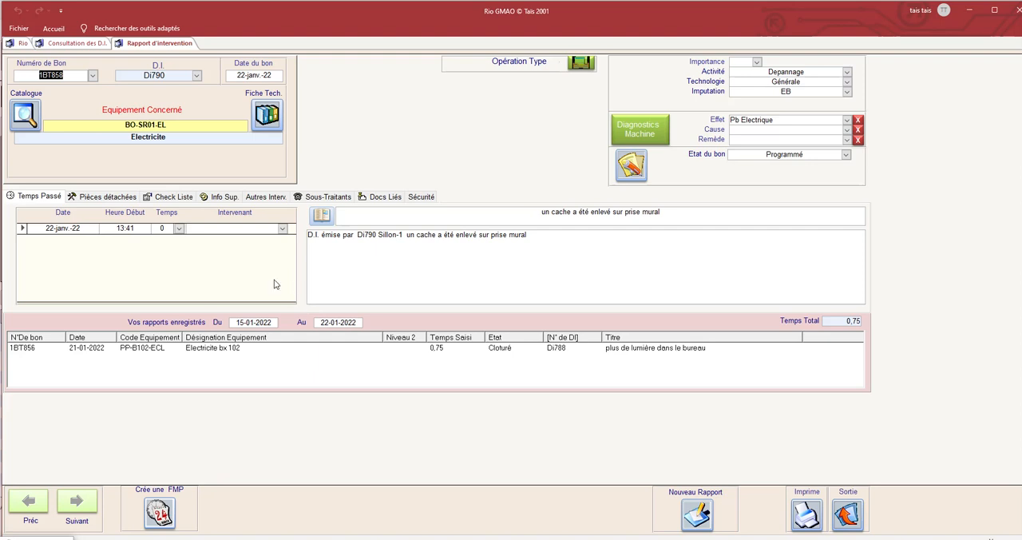
pyautogui.click(74, 76)
# Record 0,5 as the time spent on the intervention and set the work order's state to Cloturé.
pyautogui.click(178, 228)
pyautogui.click(183, 251)
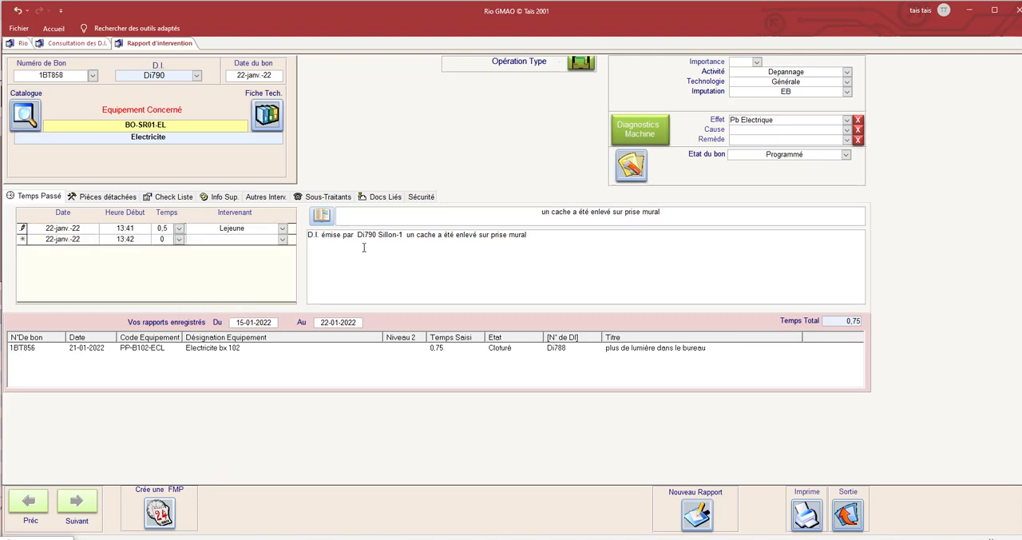
pyautogui.click(633, 169)
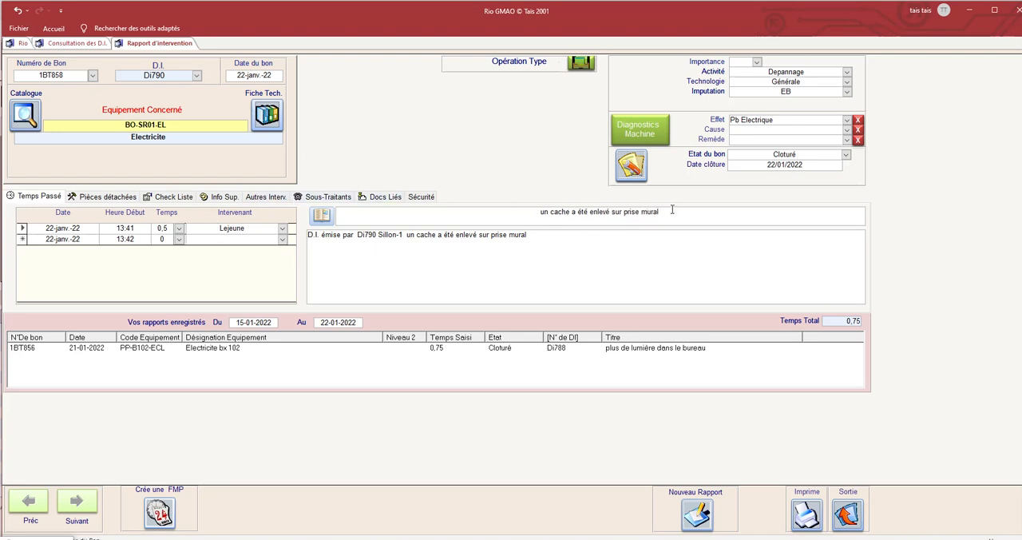
# Append "- nouveau cache mis en place" to the title of the intervention report for request Di790.
pyautogui.write('- ')
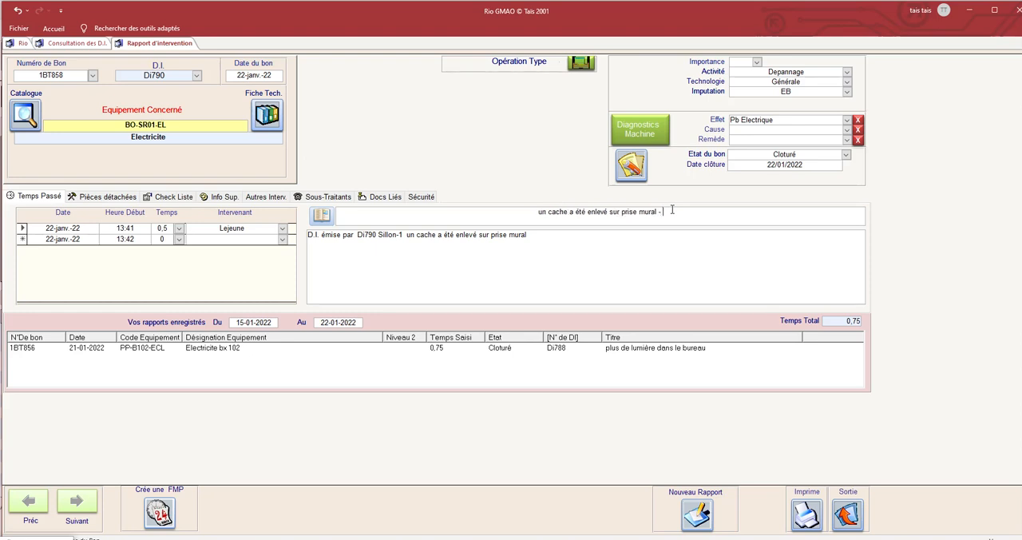
pyautogui.write('nouv')
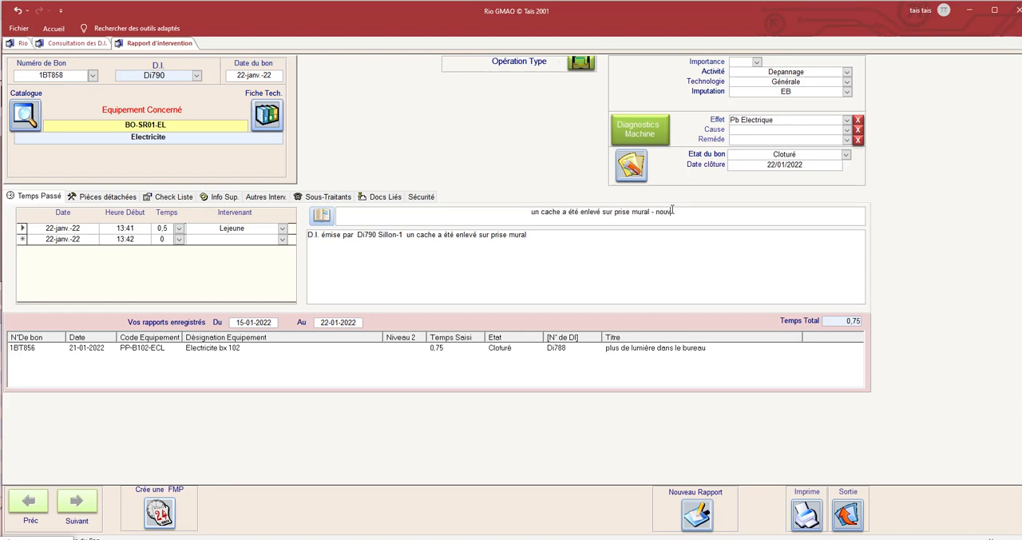
pyautogui.write('eau cache m')
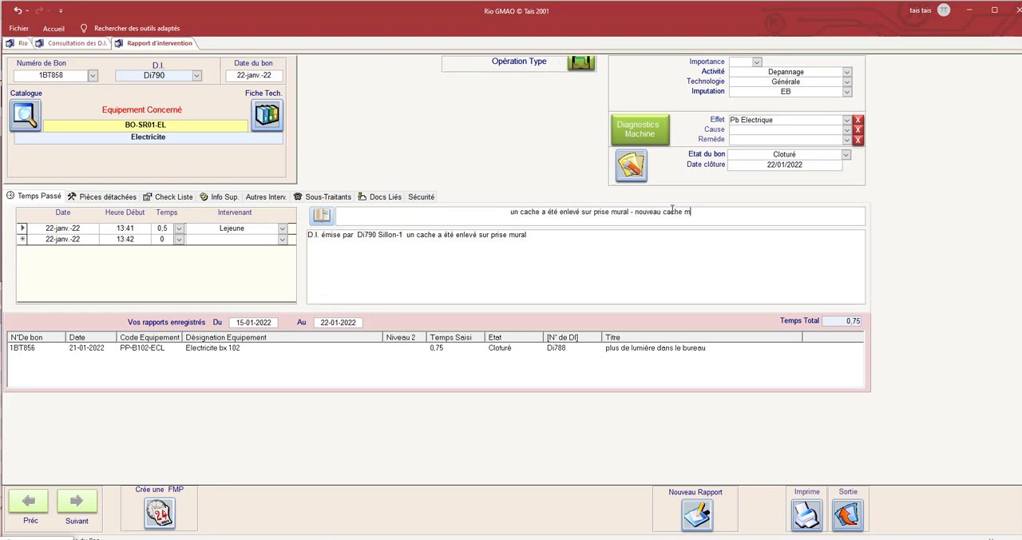
pyautogui.write('is en place')
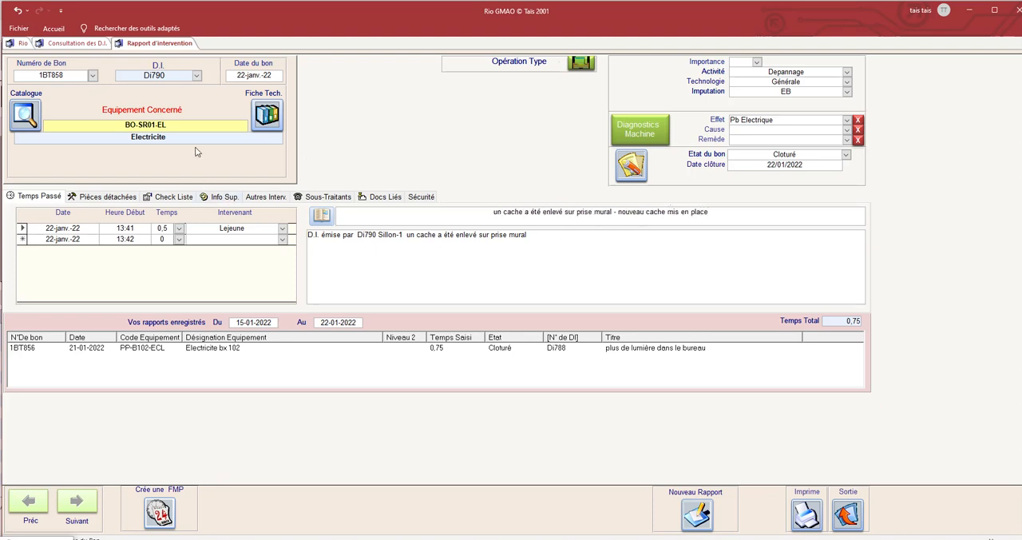
# Add the maintenance comment "merci de faire attention lors du déplacement des bureaux ." to request Di790 and exit the report.
pyautogui.doubleClick(167, 75)
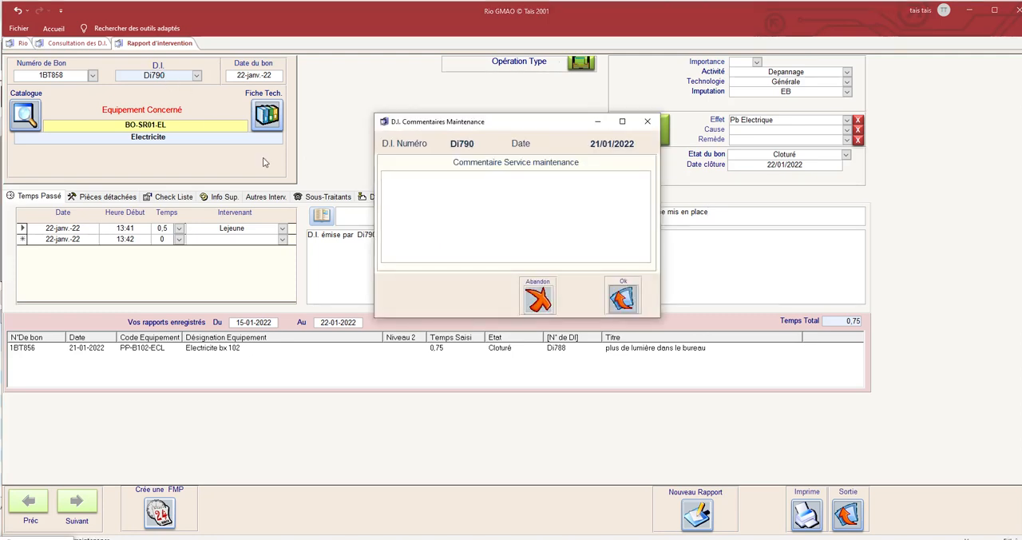
pyautogui.write('merci de faire attention lors du déplacement des bureaux .')
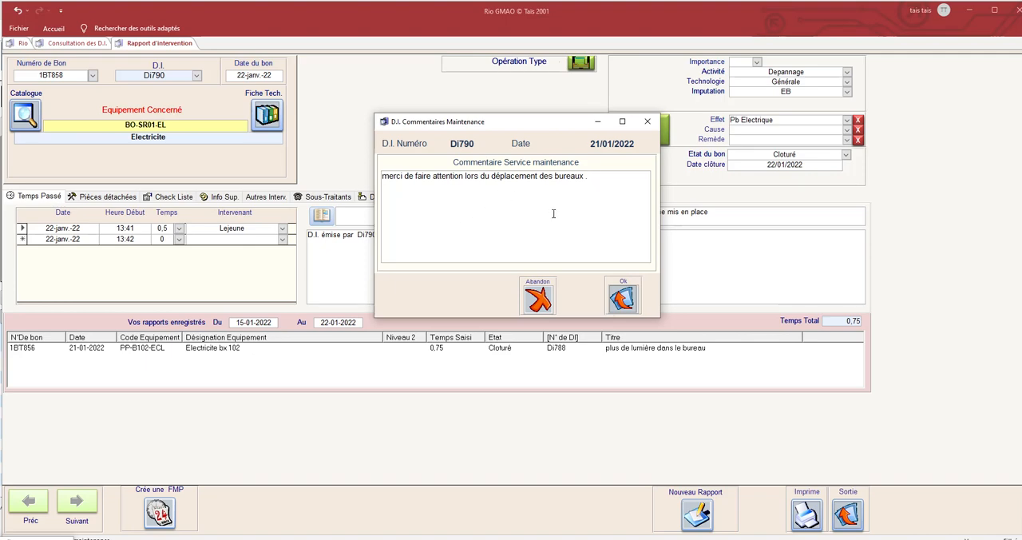
pyautogui.click(621, 300)
pyautogui.click(839, 515)
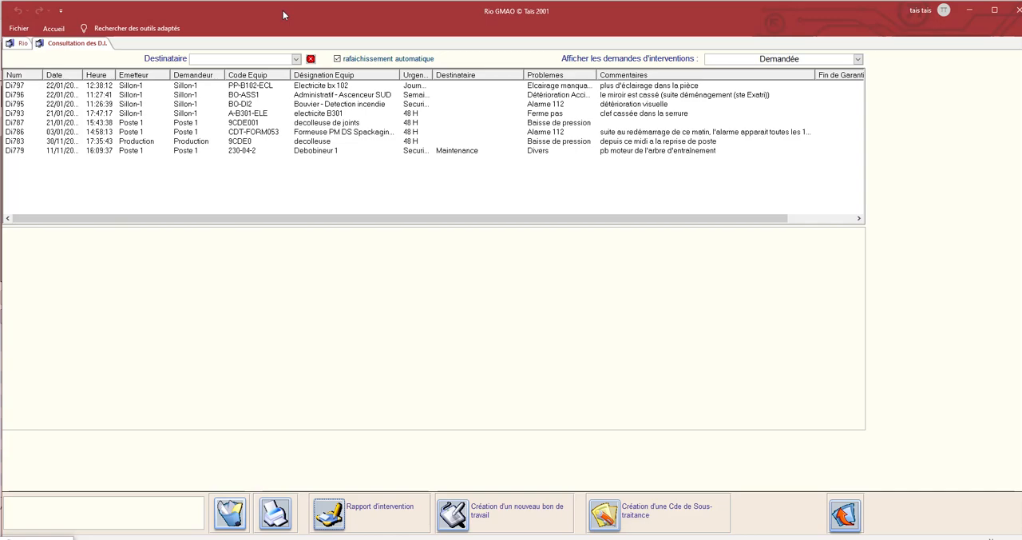
# Switch to the Rio web portal and check the state and maintenance comment of request Di790 in the list.
pyautogui.moveTo(283, 11); pyautogui.dragTo(1021, 52)
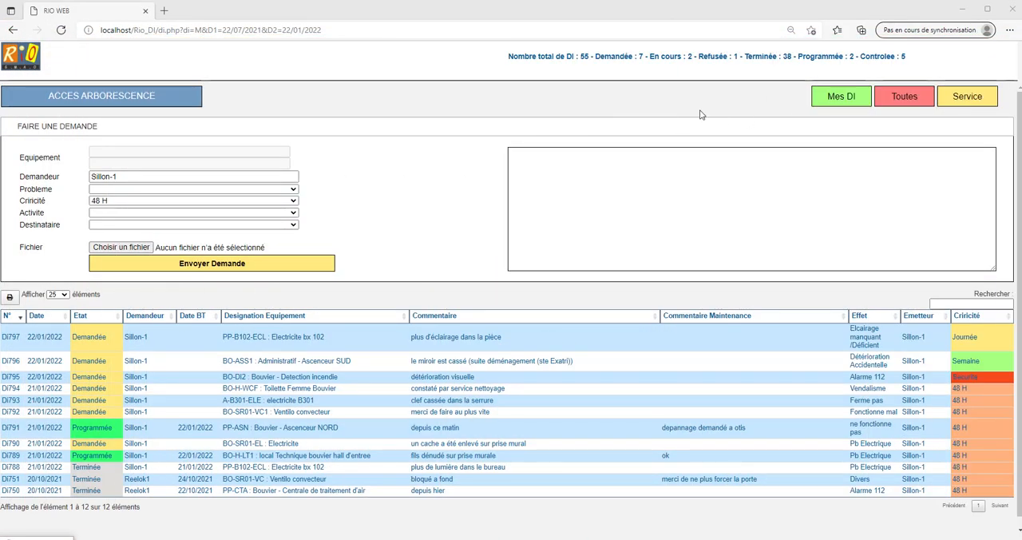
pyautogui.click(572, 161)
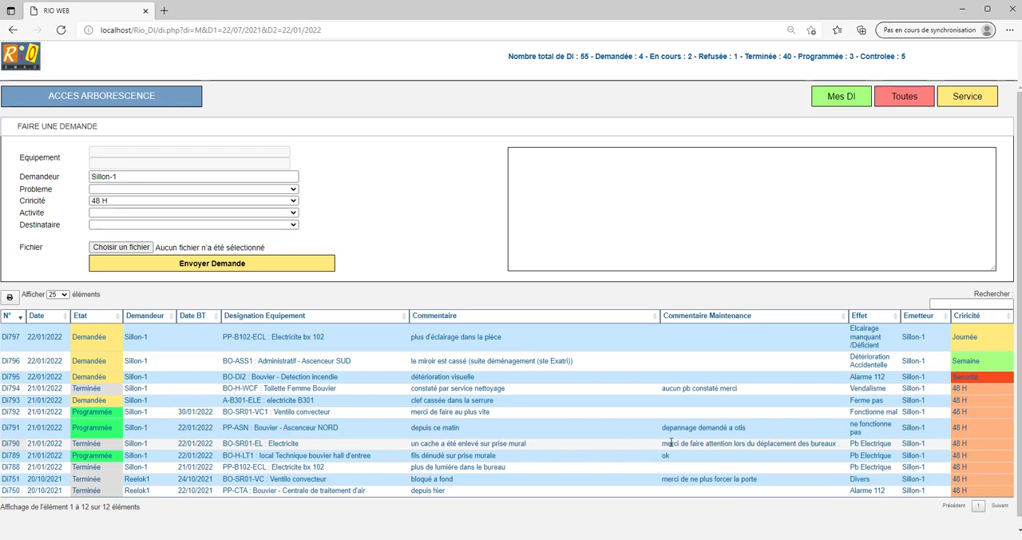
pyautogui.moveTo(662, 444); pyautogui.dragTo(704, 444)
pyautogui.click(711, 445)
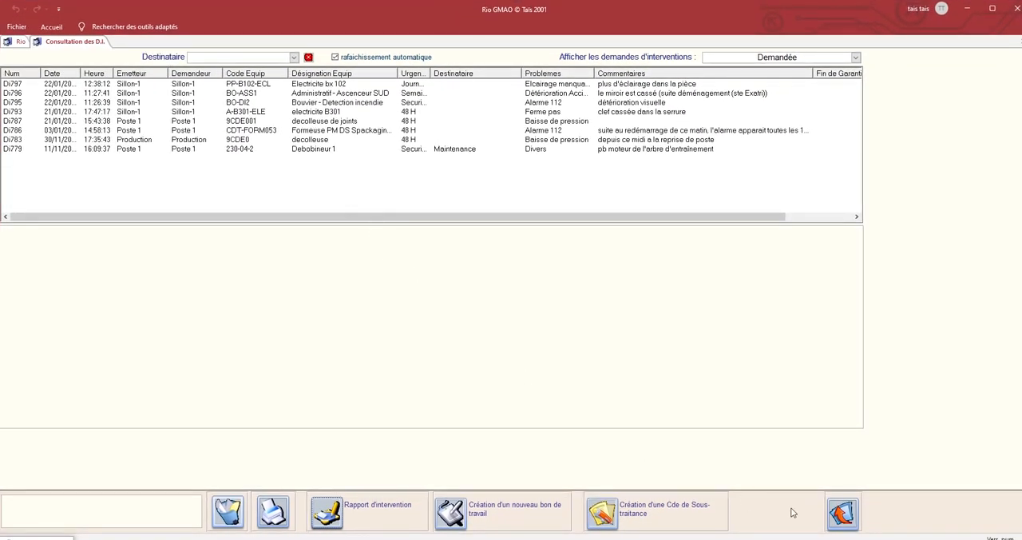
# Return to Rio GMAO, leave the request list, open the Analyse report under Analyse D.I. and calculate it.
pyautogui.click(842, 512)
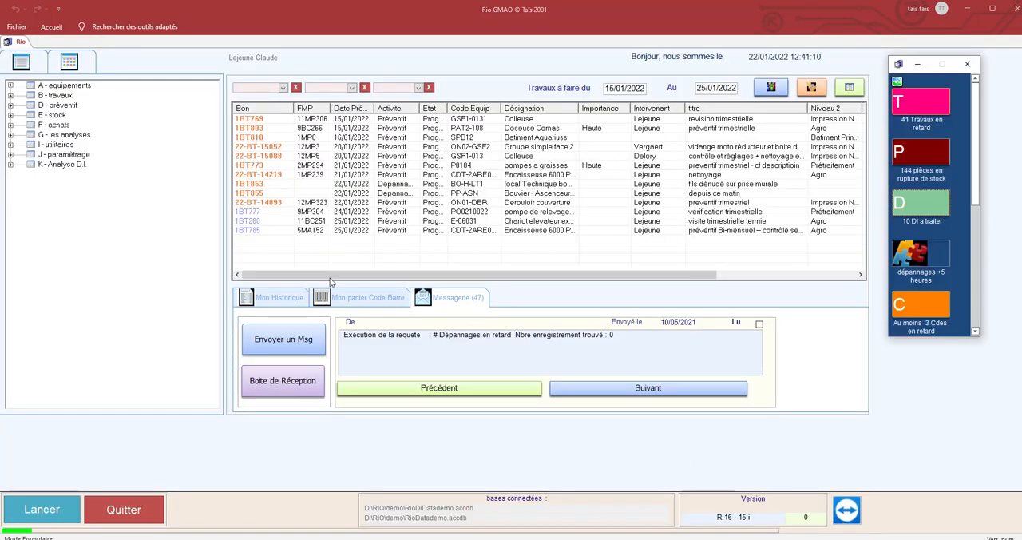
pyautogui.click(24, 167)
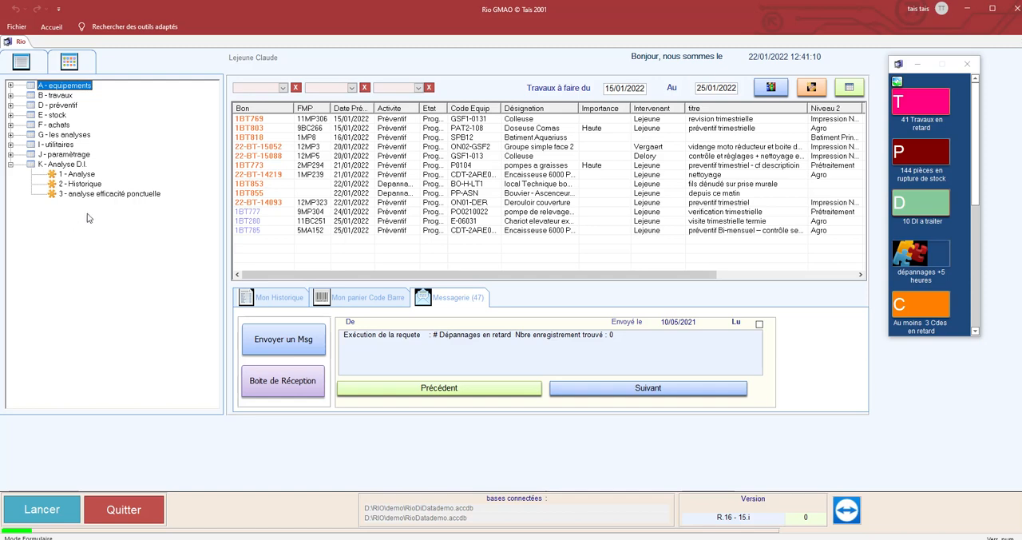
pyautogui.doubleClick(89, 175)
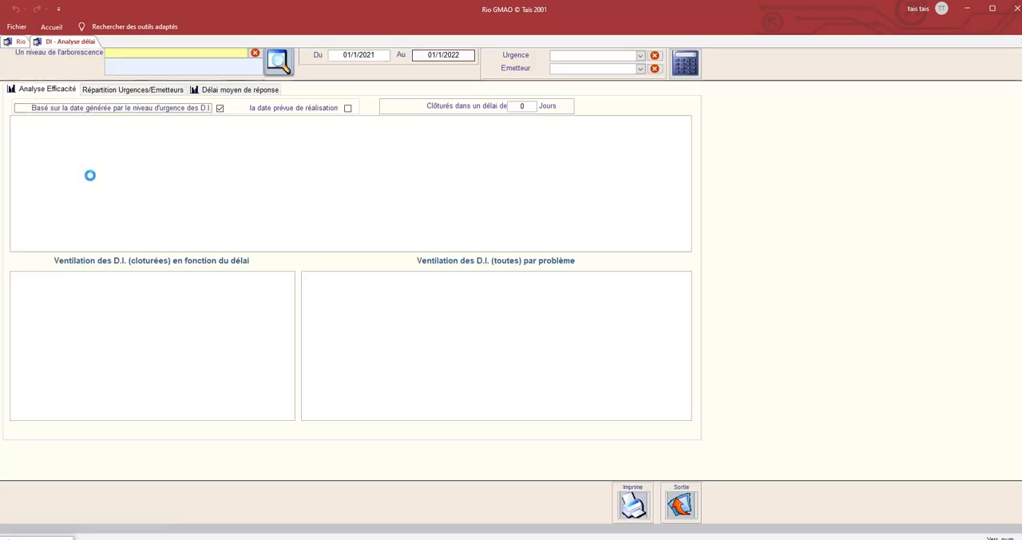
pyautogui.click(690, 64)
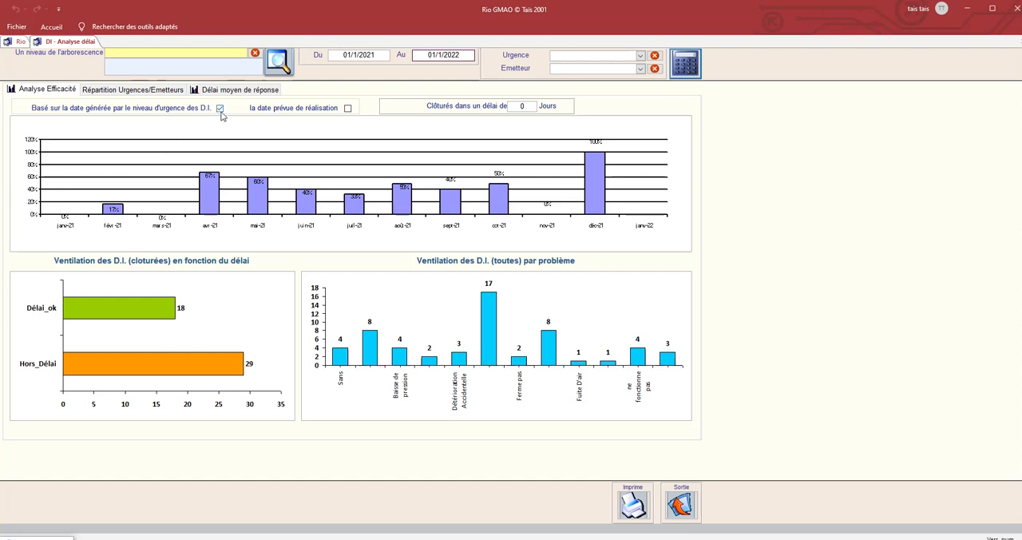
# Set the closing delay in the efficiency analysis to 10 days and recalculate the charts.
pyautogui.click(523, 106)
pyautogui.write('10')
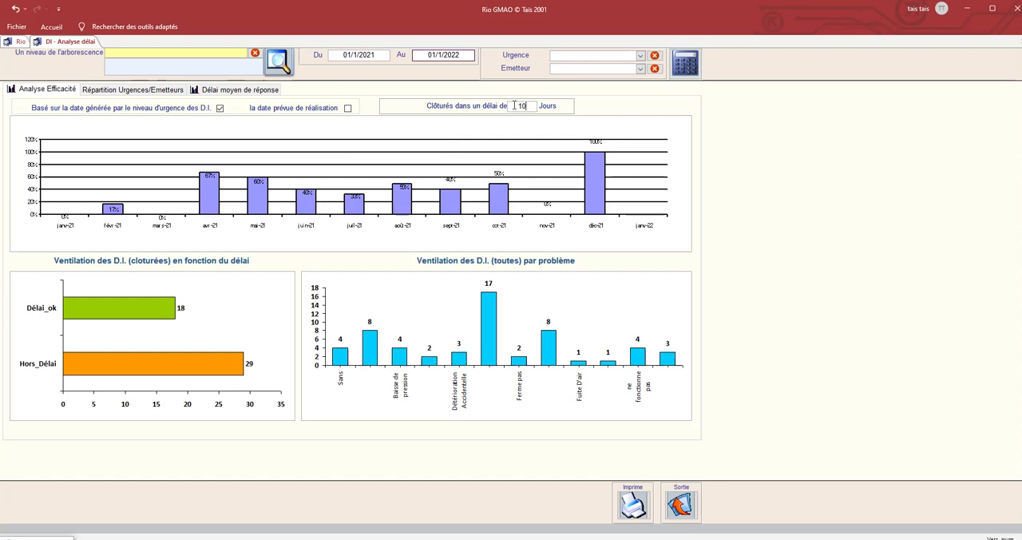
pyautogui.click(684, 64)
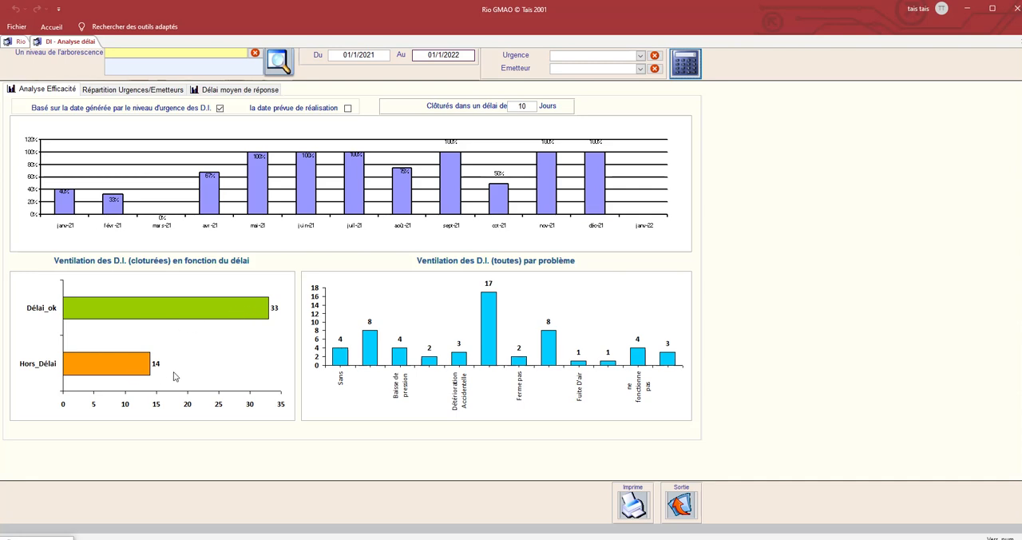
# Review the request breakdown by urgency and requester and the average response time, and close the analysis.
pyautogui.click(166, 51)
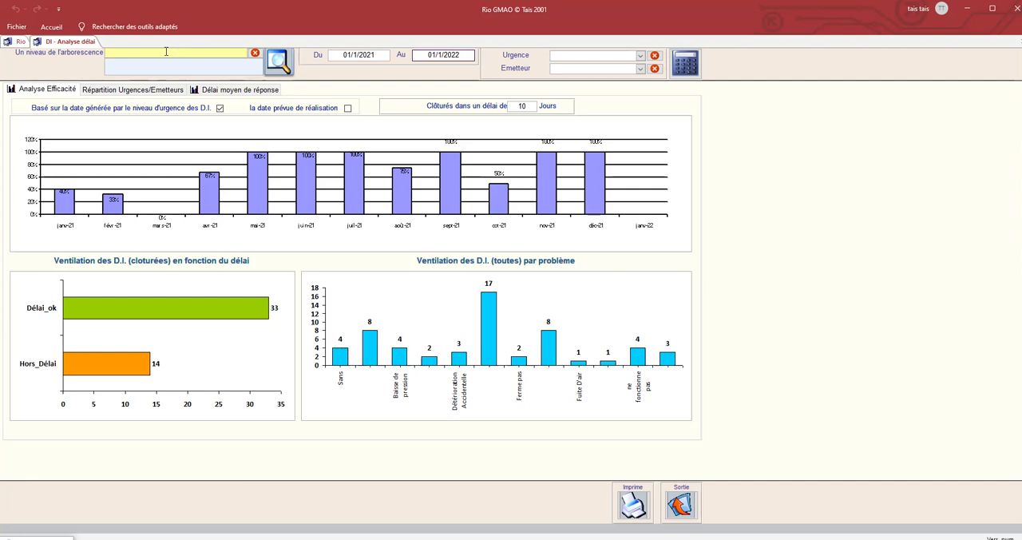
pyautogui.click(170, 93)
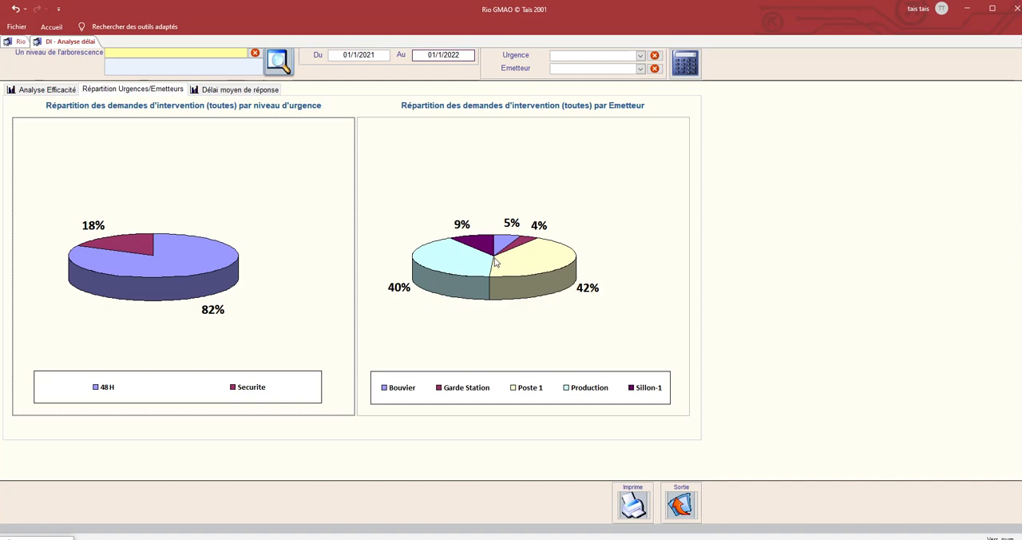
pyautogui.click(259, 91)
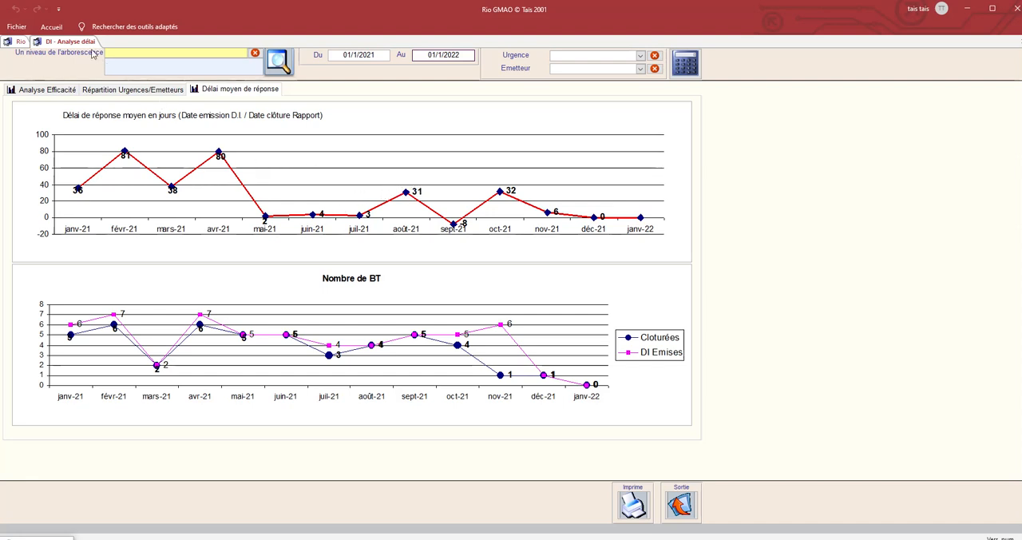
pyautogui.click(681, 503)
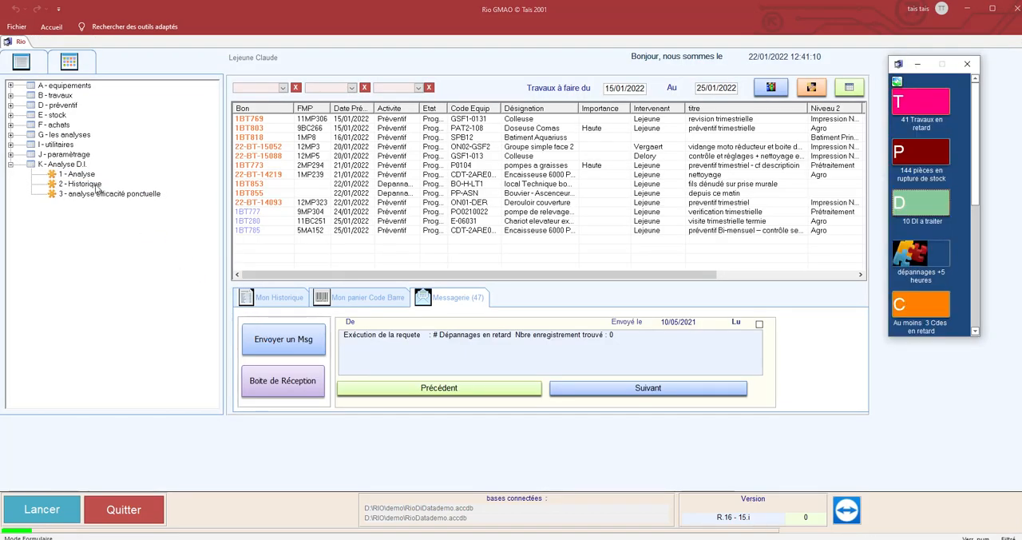
# Open the general parameter settings and examine the Gestion des D.I. options, including request states and the requester list.
pyautogui.click(22, 157)
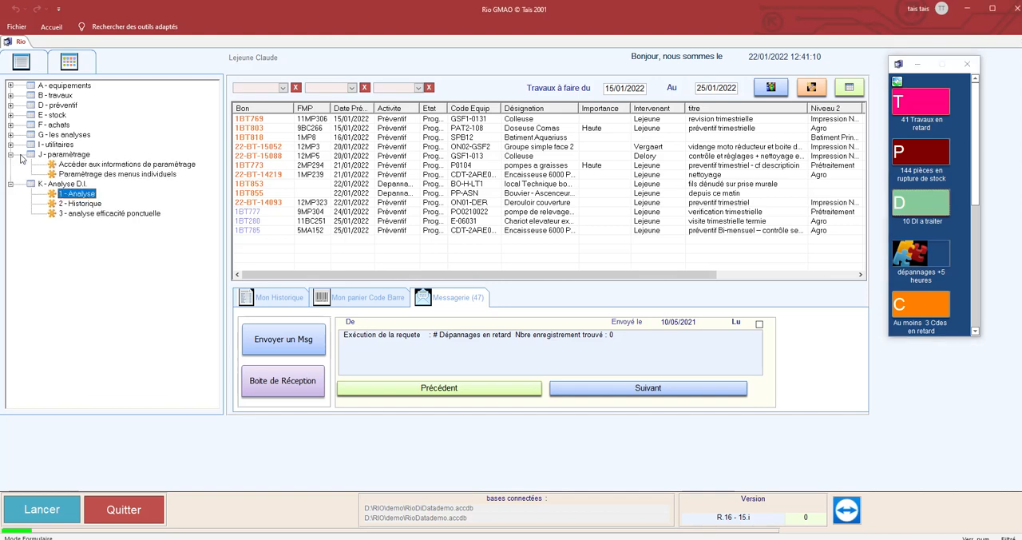
pyautogui.click(91, 166)
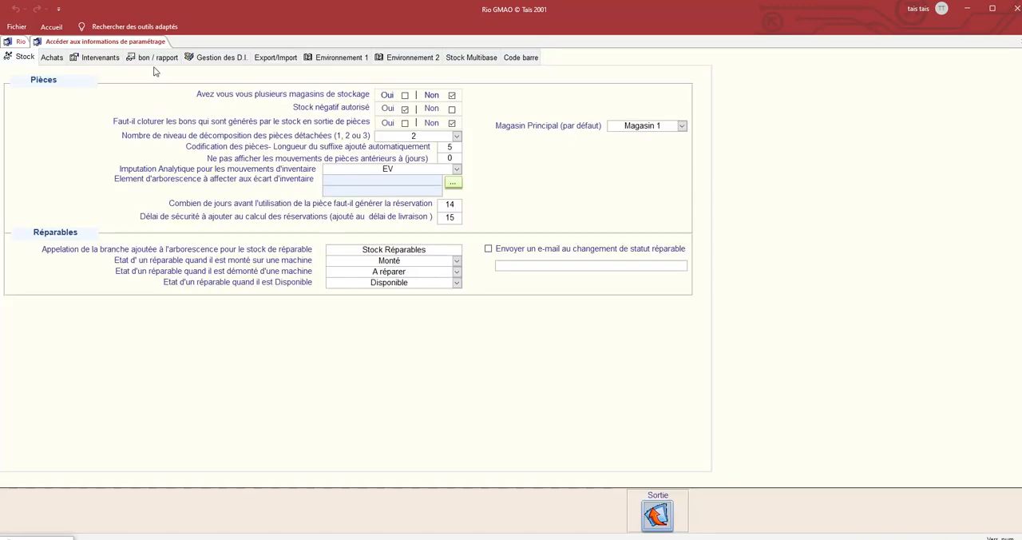
pyautogui.click(213, 61)
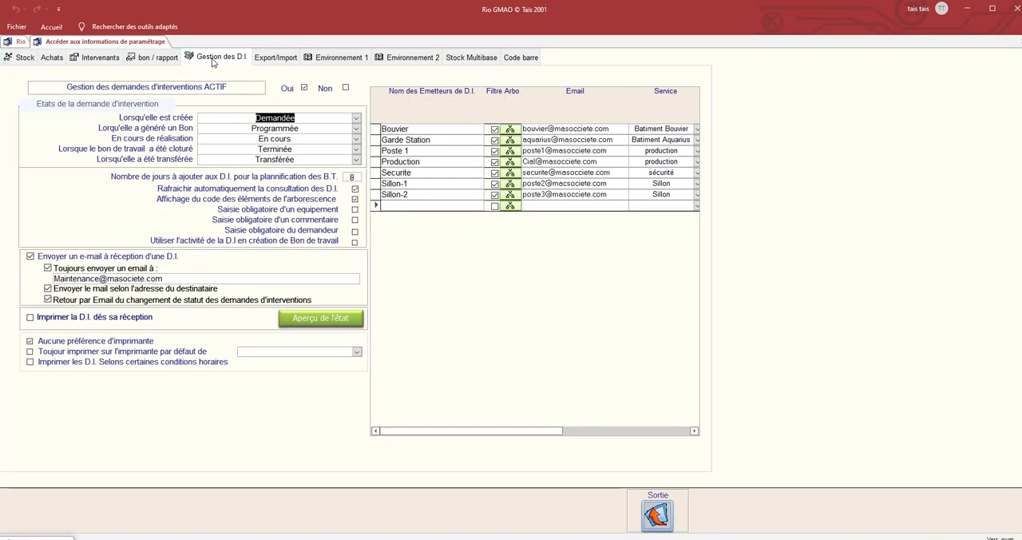
pyautogui.click(306, 117)
pyautogui.click(416, 205)
# Open the equipment tree access control for requester Sillon-1 and examine the authorised items under Sillon de Bretagne.
pyautogui.click(511, 185)
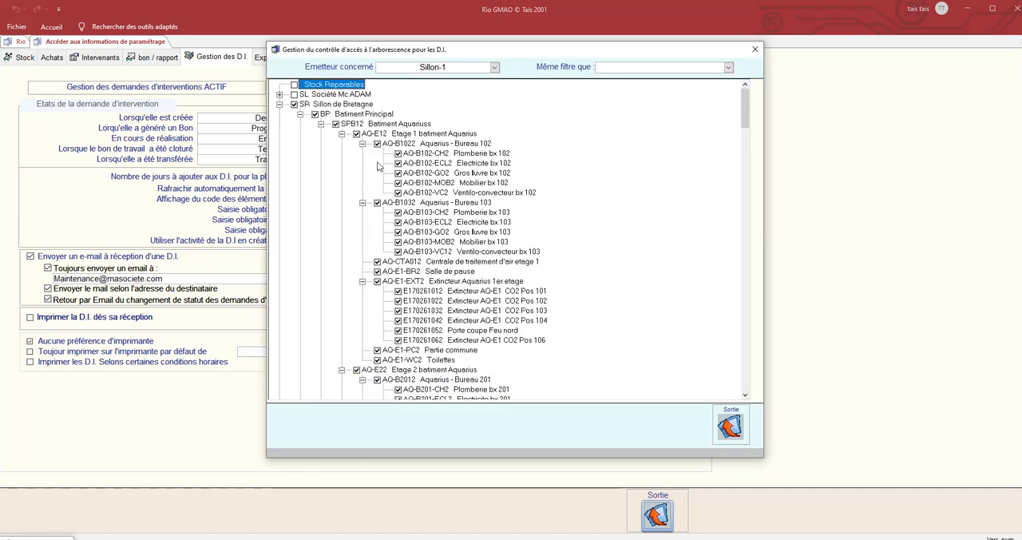
pyautogui.click(280, 105)
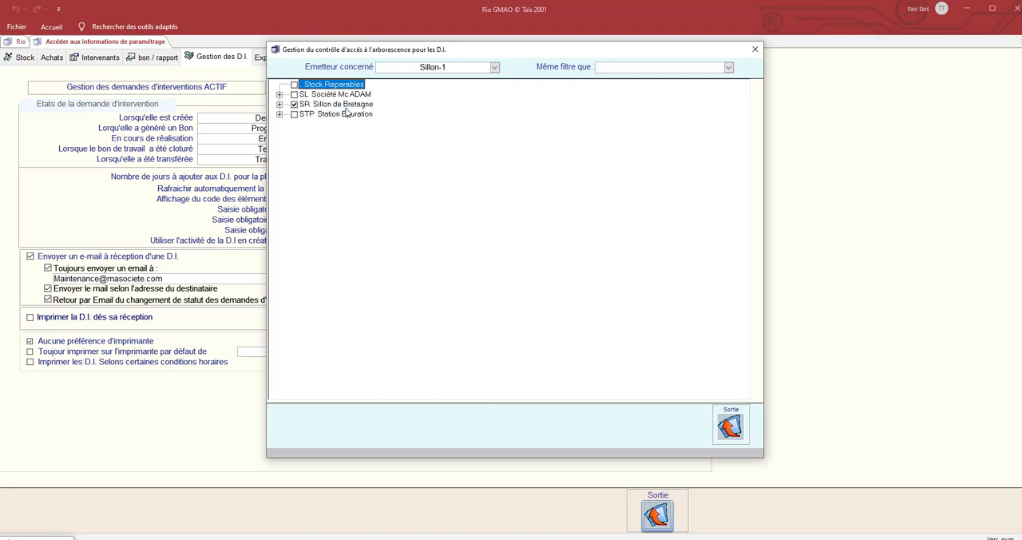
pyautogui.click(280, 105)
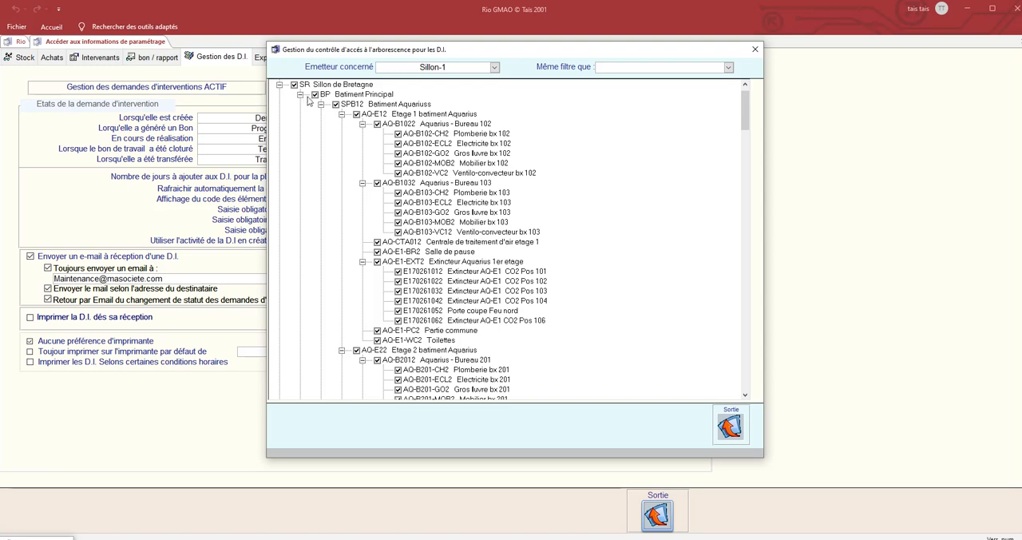
pyautogui.click(294, 84)
pyautogui.click(314, 95)
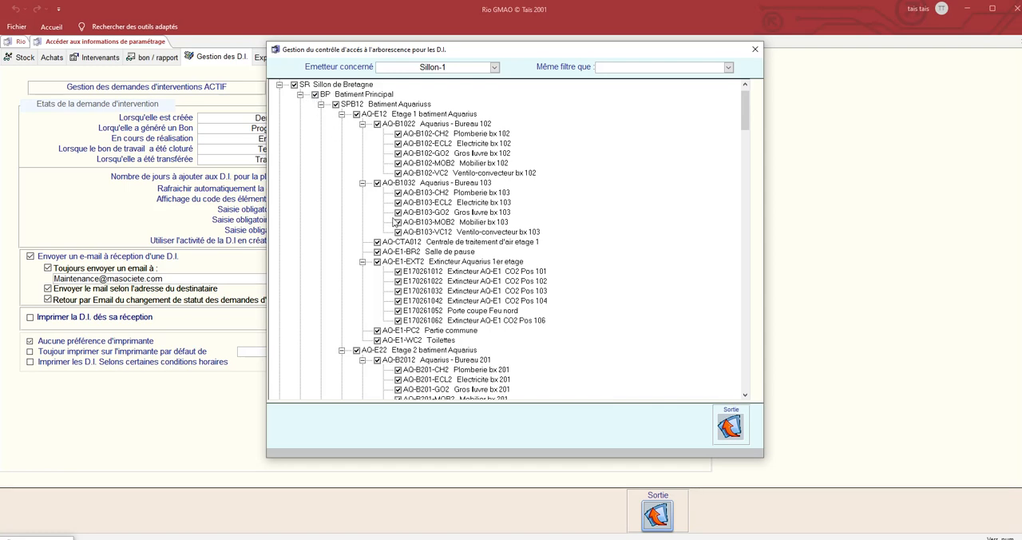
# Collapse the building branches under Sillon de Bretagne to review building-level access, and exit the access control and parameter settings.
pyautogui.click(300, 95)
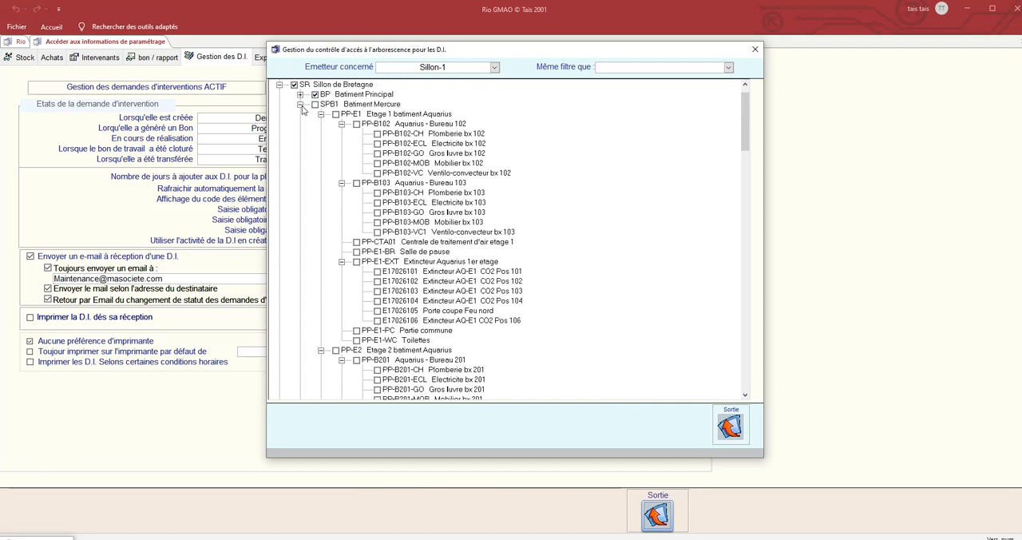
pyautogui.click(301, 105)
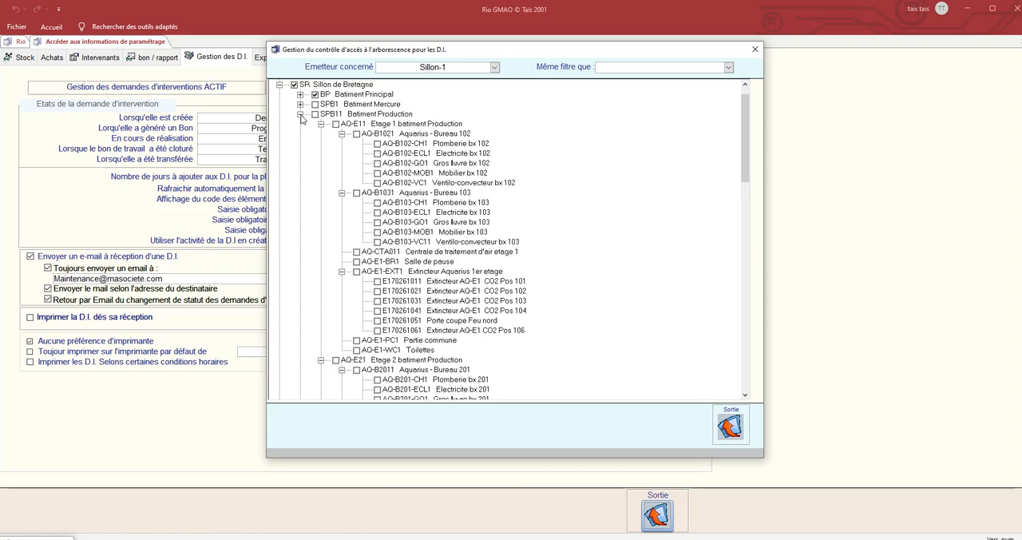
pyautogui.click(301, 116)
pyautogui.click(301, 124)
pyautogui.click(301, 134)
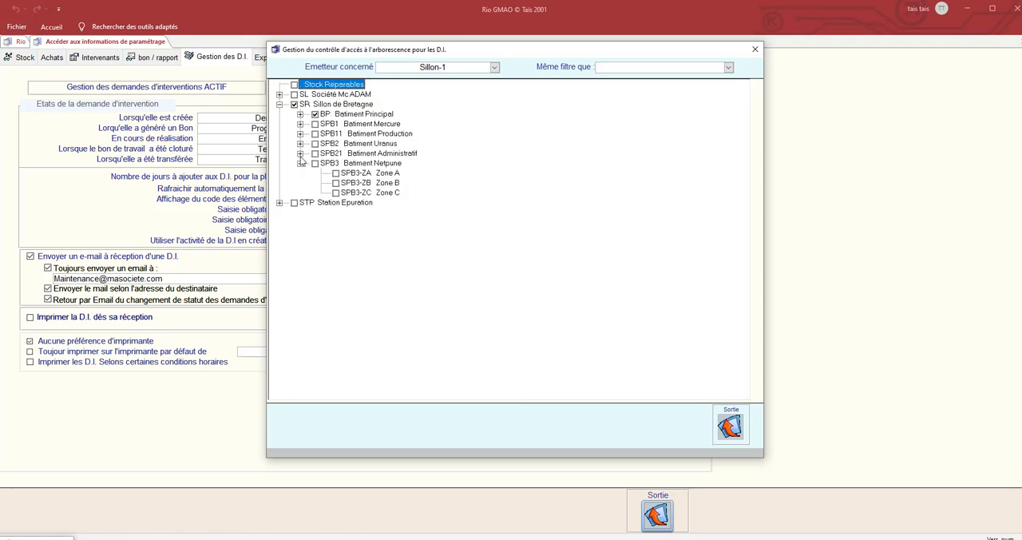
pyautogui.click(300, 164)
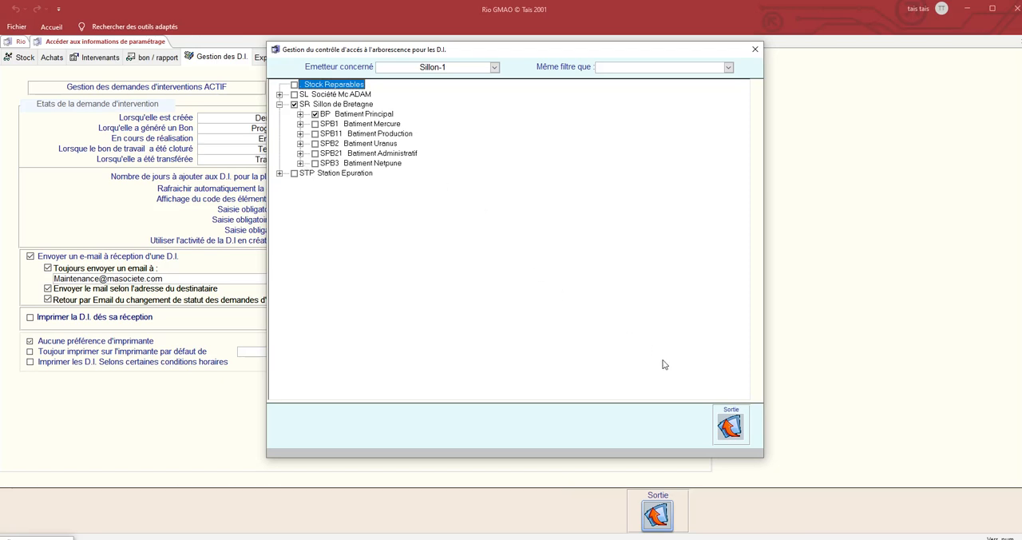
pyautogui.click(728, 426)
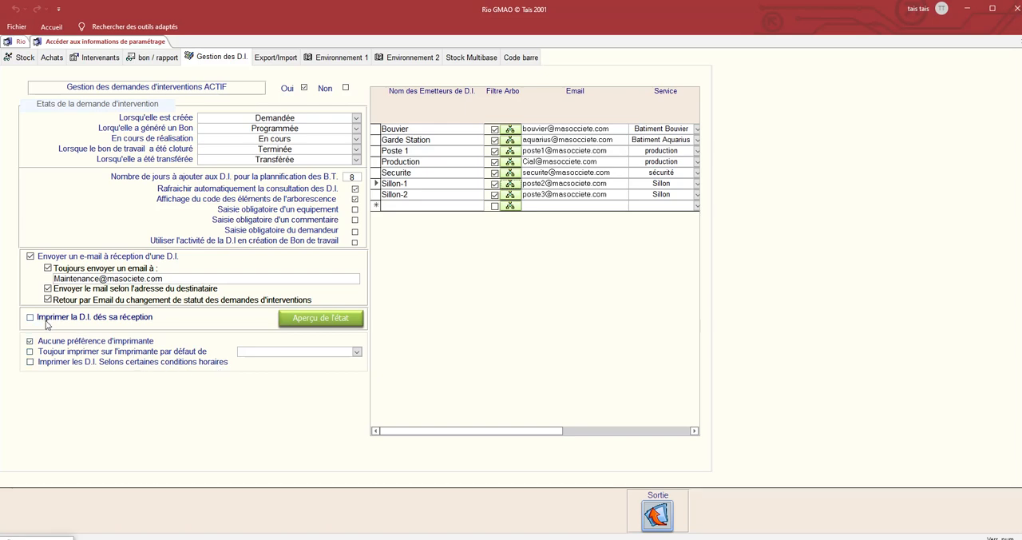
pyautogui.click(651, 519)
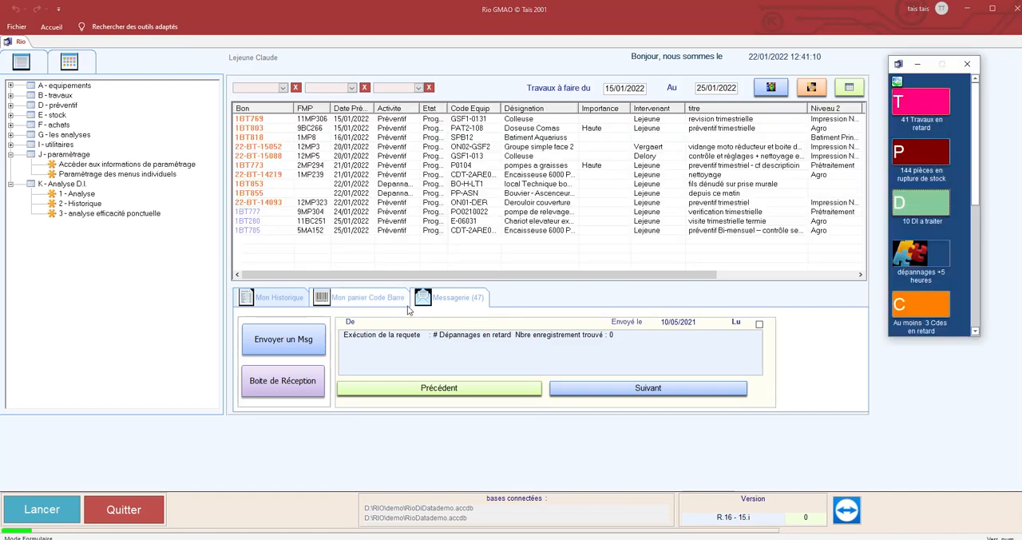